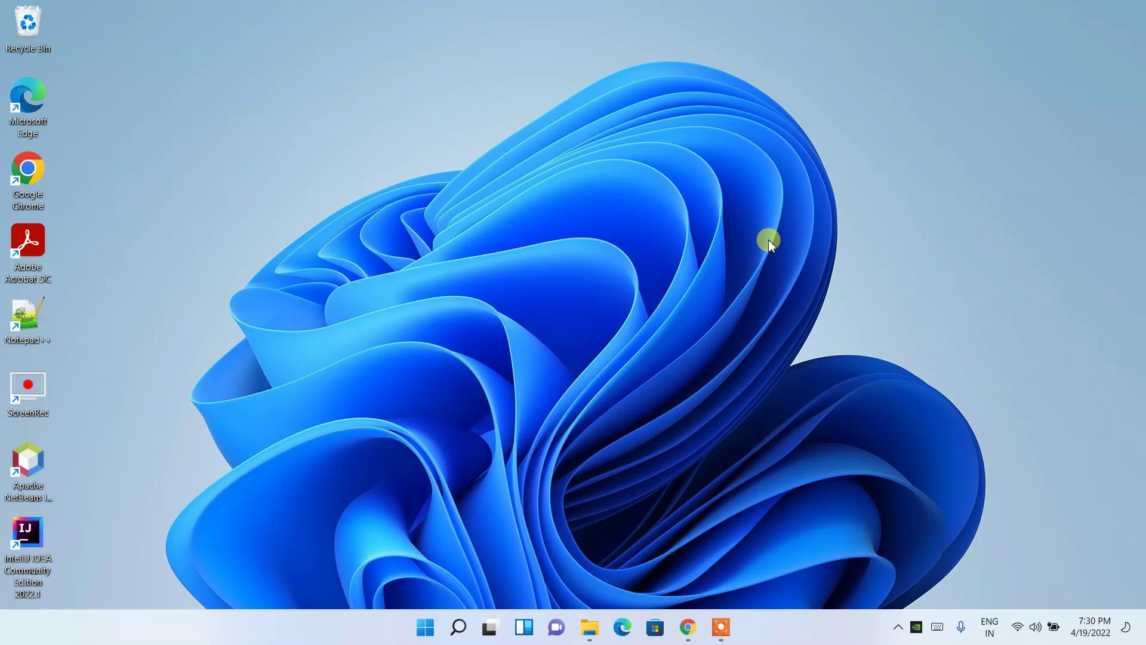
- Switch to Google Chrome, search for "pycharm download", and open the JetBrains PyCharm download page for Windows
{"action": "left_click", "coordinate": [695, 626]}
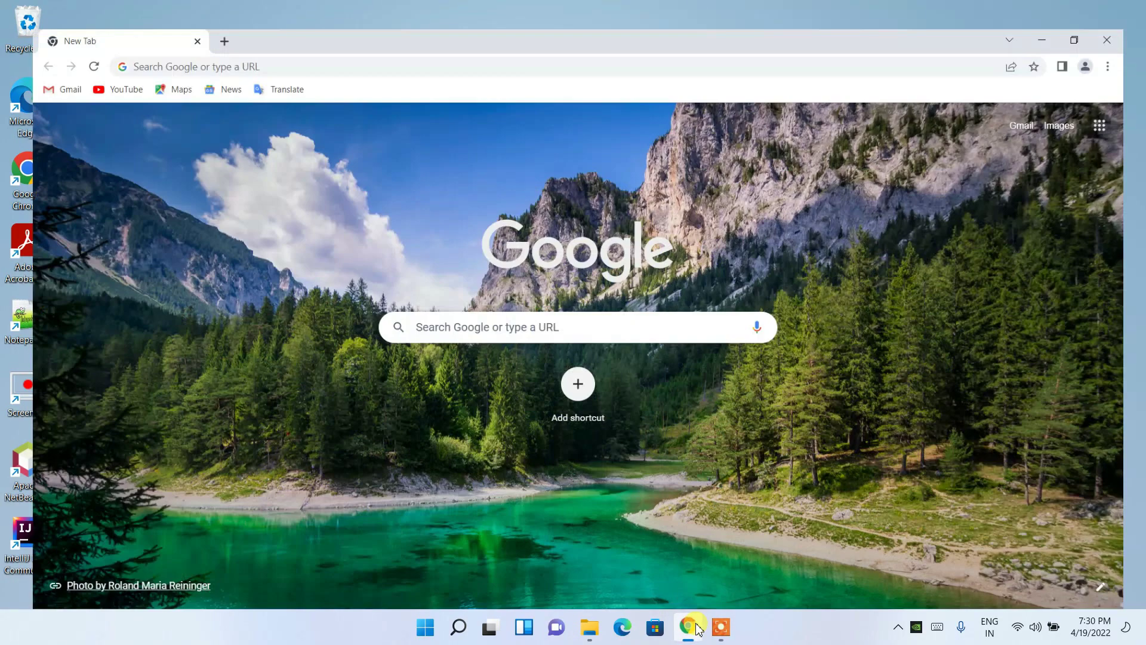
{"action": "left_click", "coordinate": [201, 40]}
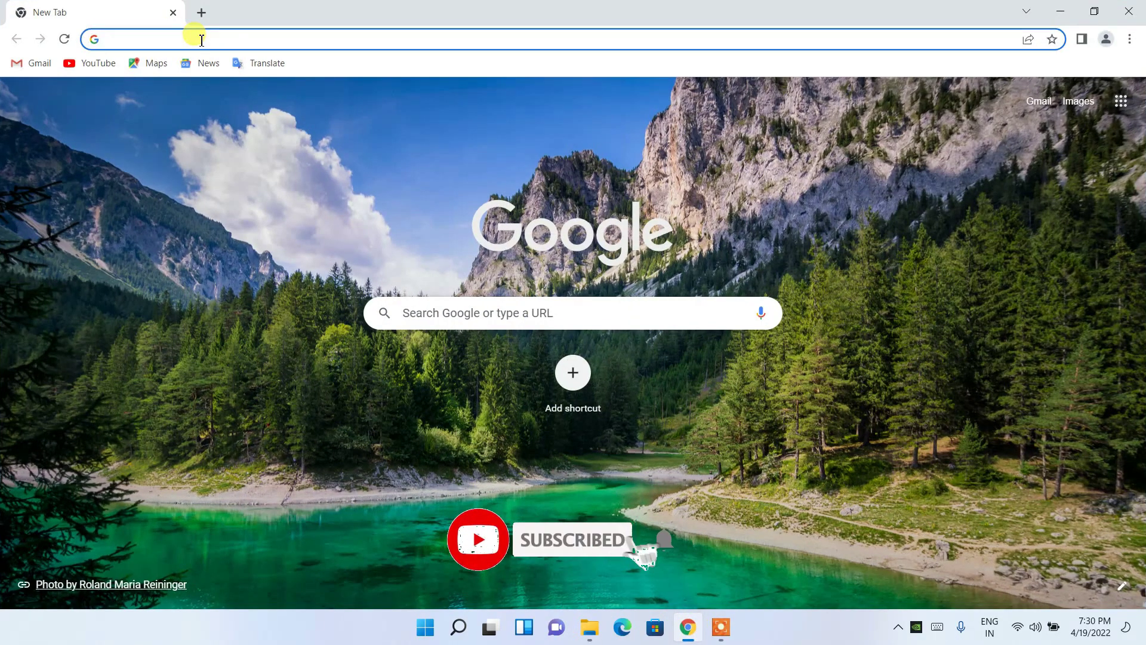
{"action": "type", "text": "pych"}
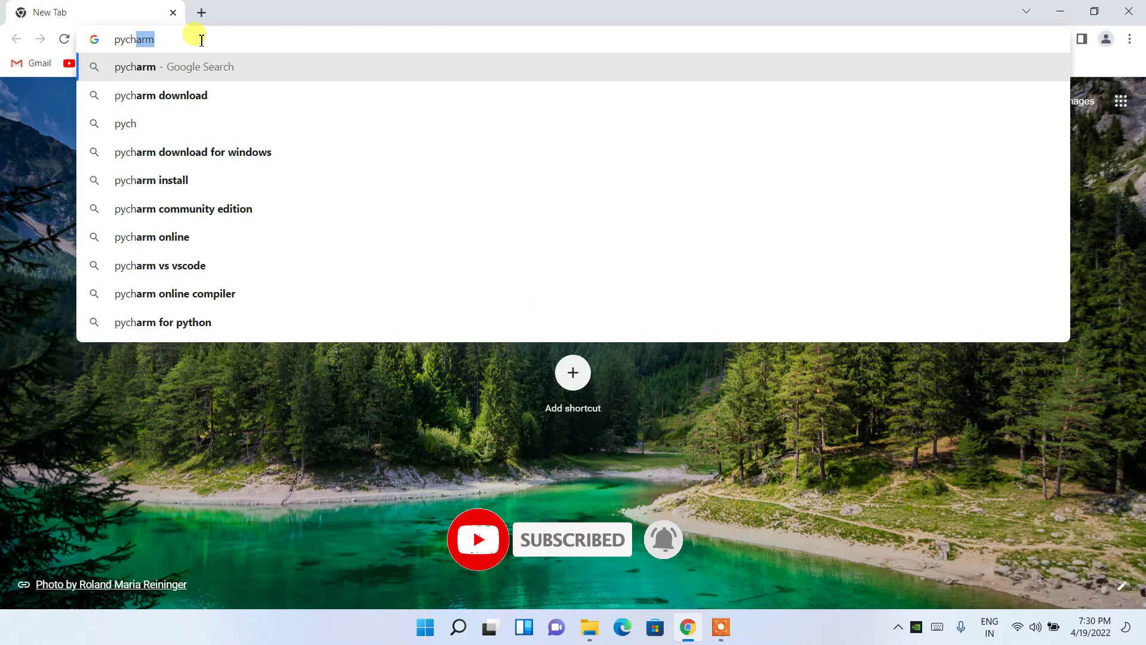
{"action": "key", "text": "Down"}
{"action": "key", "text": "Return"}
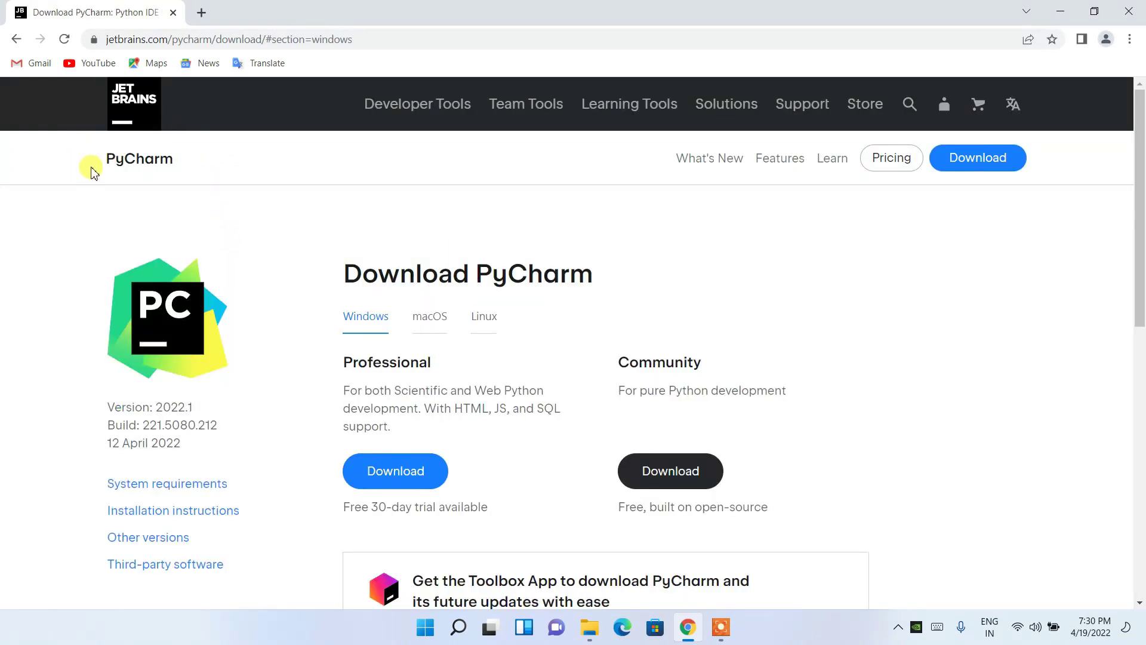
- Examine the PyCharm version details and the Professional and Community editions offered on the download page
{"action": "scroll", "coordinate": [175, 215], "scroll_direction": "down", "scroll_amount": 1}
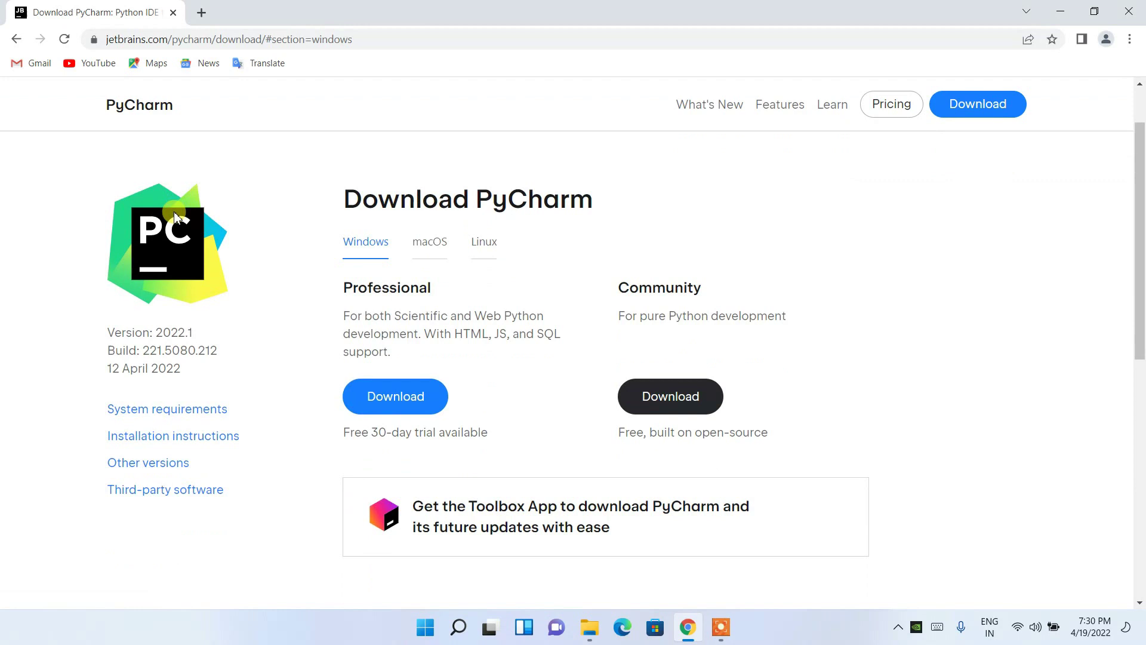
{"action": "left_click_drag", "start_coordinate": [203, 339], "coordinate": [149, 335]}
{"action": "left_click", "coordinate": [182, 326]}
{"action": "left_click_drag", "start_coordinate": [378, 200], "coordinate": [533, 177]}
{"action": "left_click", "coordinate": [618, 220]}
{"action": "left_click_drag", "start_coordinate": [352, 288], "coordinate": [513, 282]}
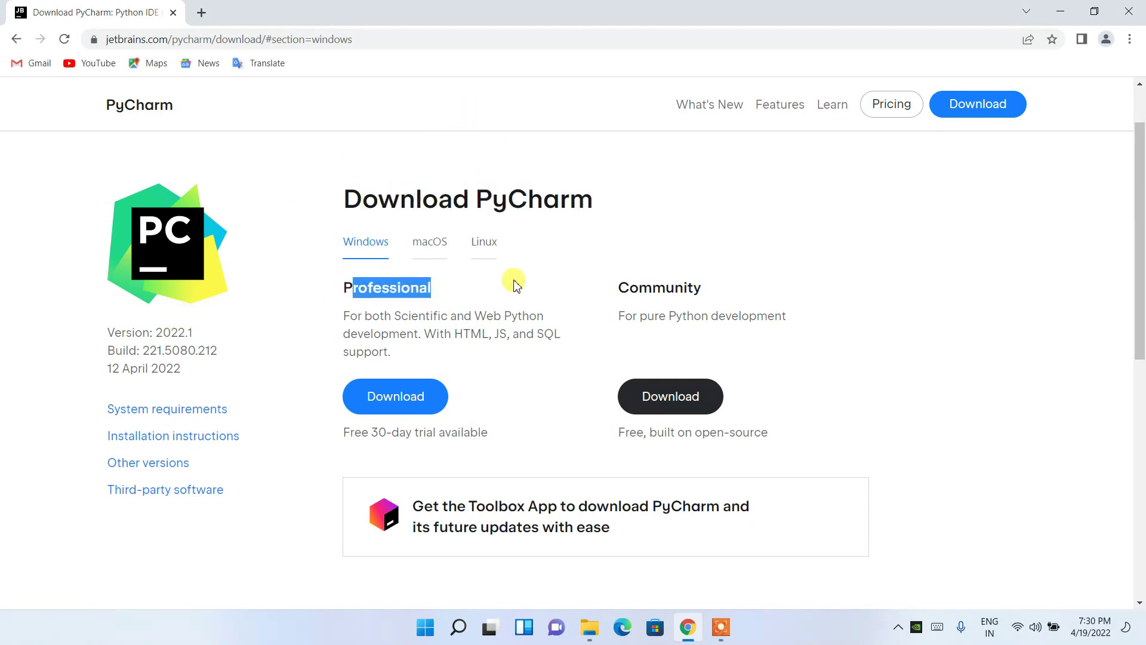
{"action": "left_click_drag", "start_coordinate": [628, 287], "coordinate": [698, 287]}
{"action": "left_click", "coordinate": [609, 299]}
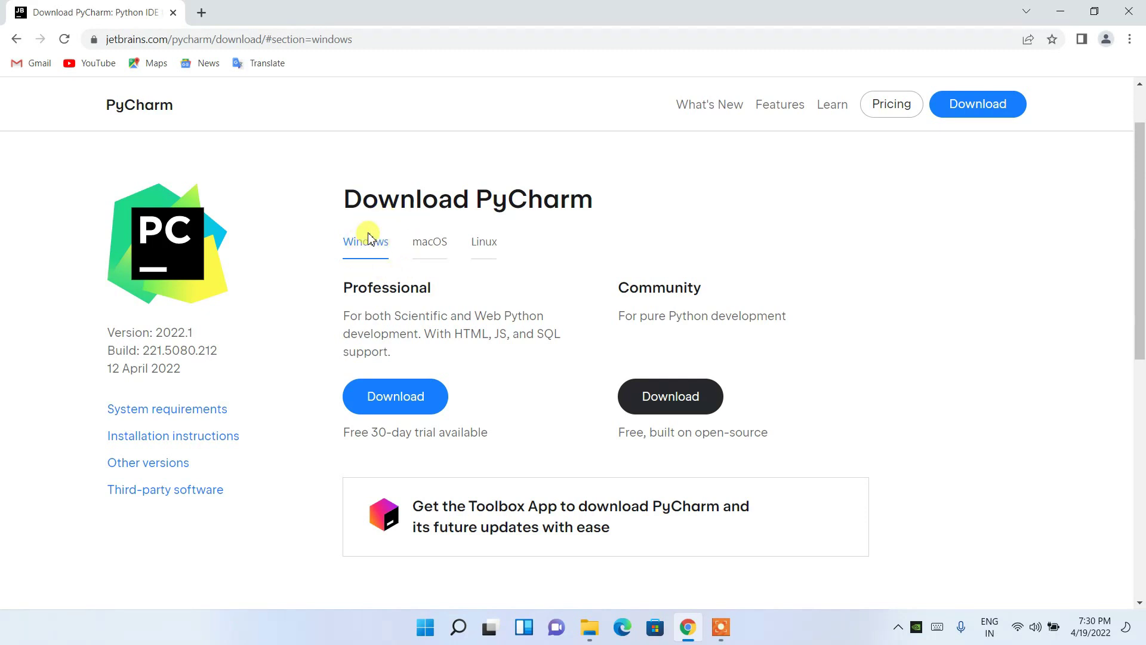
- Compare the macOS, Linux and Windows download options, and check the licence terms of the Professional and Community editions
{"action": "left_click", "coordinate": [440, 251]}
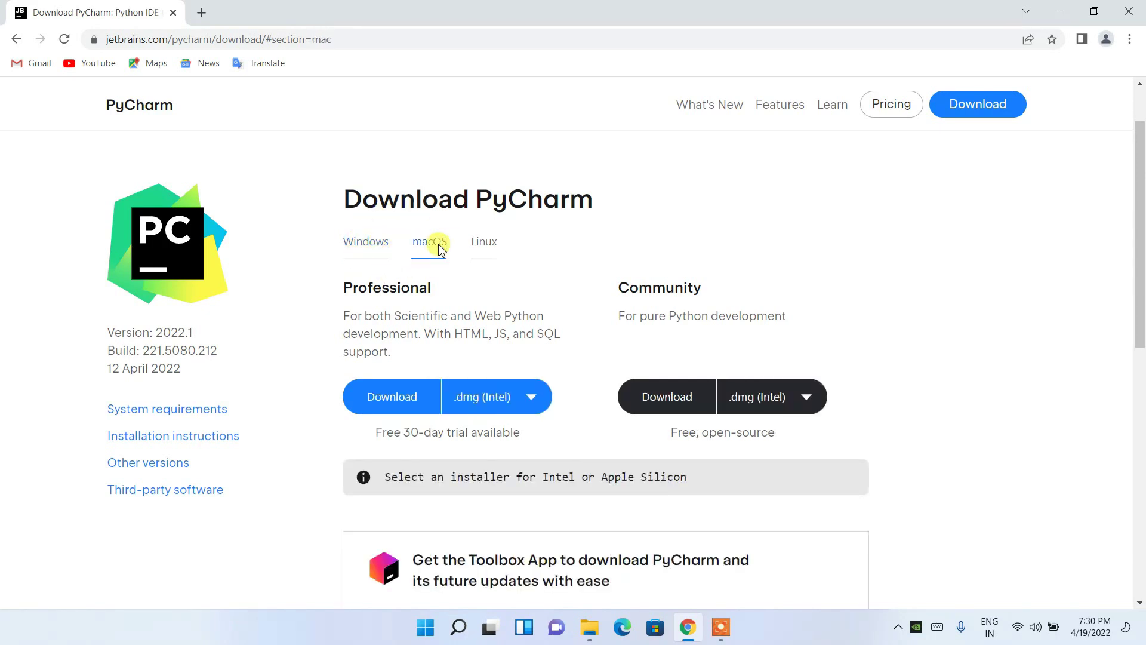
{"action": "left_click", "coordinate": [477, 246]}
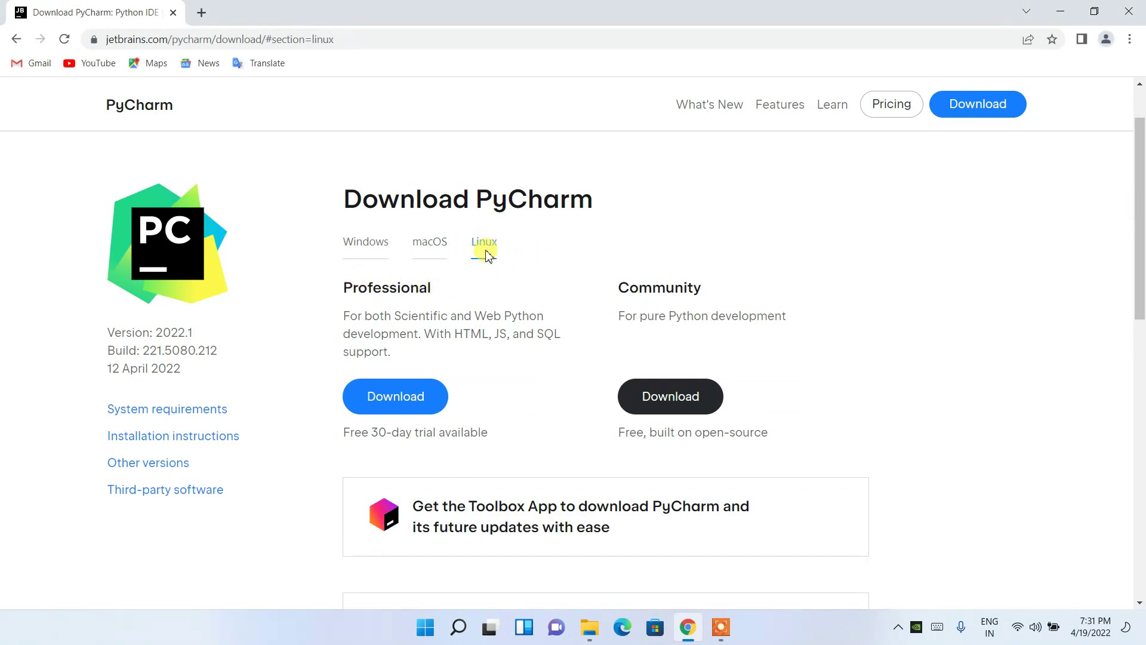
{"action": "left_click", "coordinate": [354, 251]}
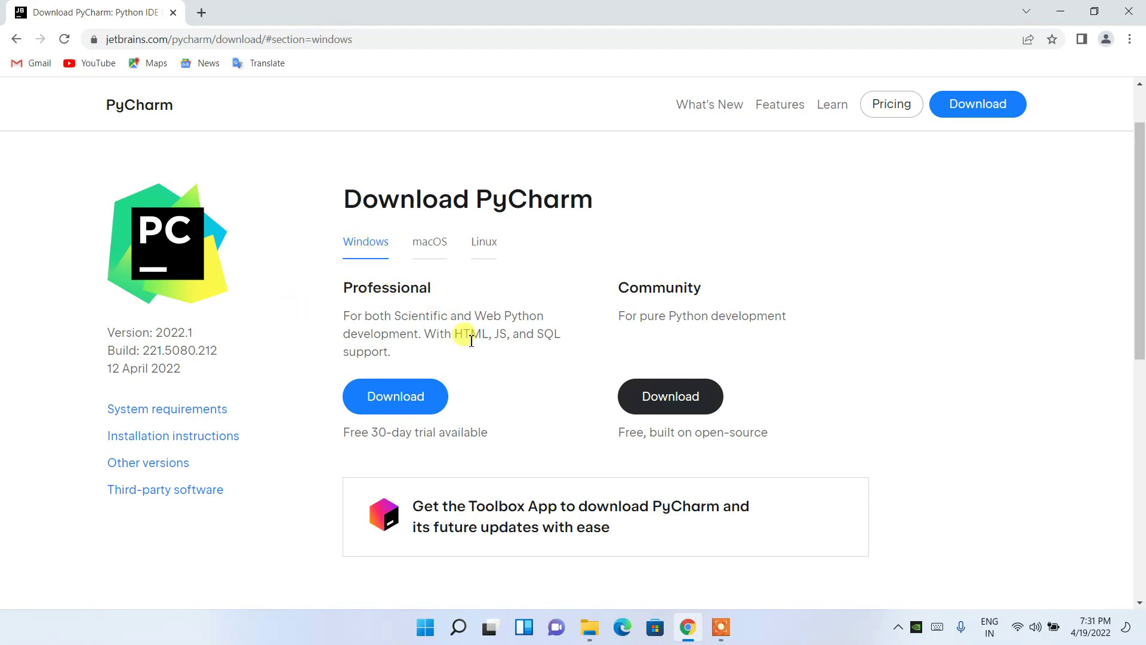
{"action": "scroll", "coordinate": [472, 339], "scroll_direction": "down", "scroll_amount": 1}
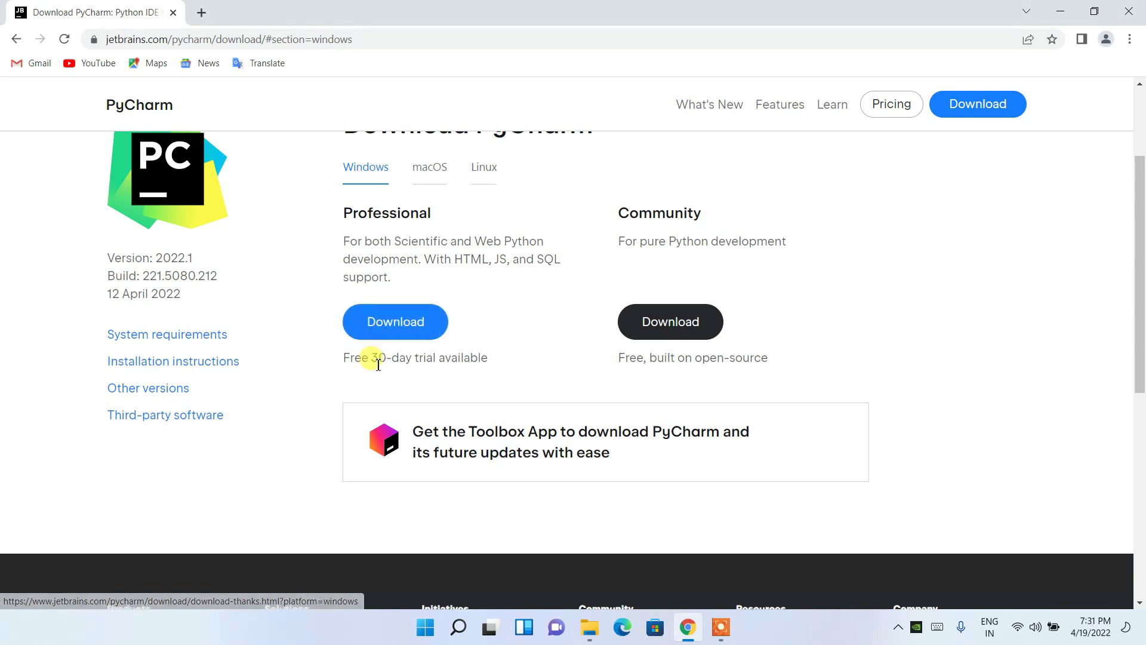
{"action": "left_click_drag", "start_coordinate": [342, 358], "coordinate": [411, 357]}
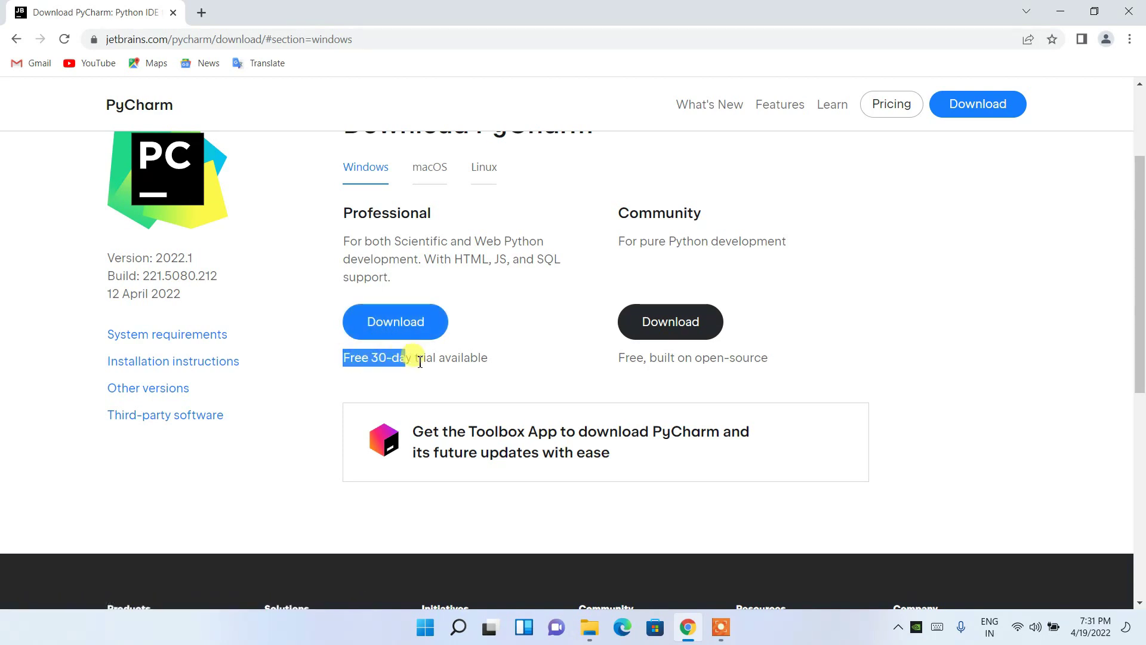
{"action": "left_click", "coordinate": [461, 330]}
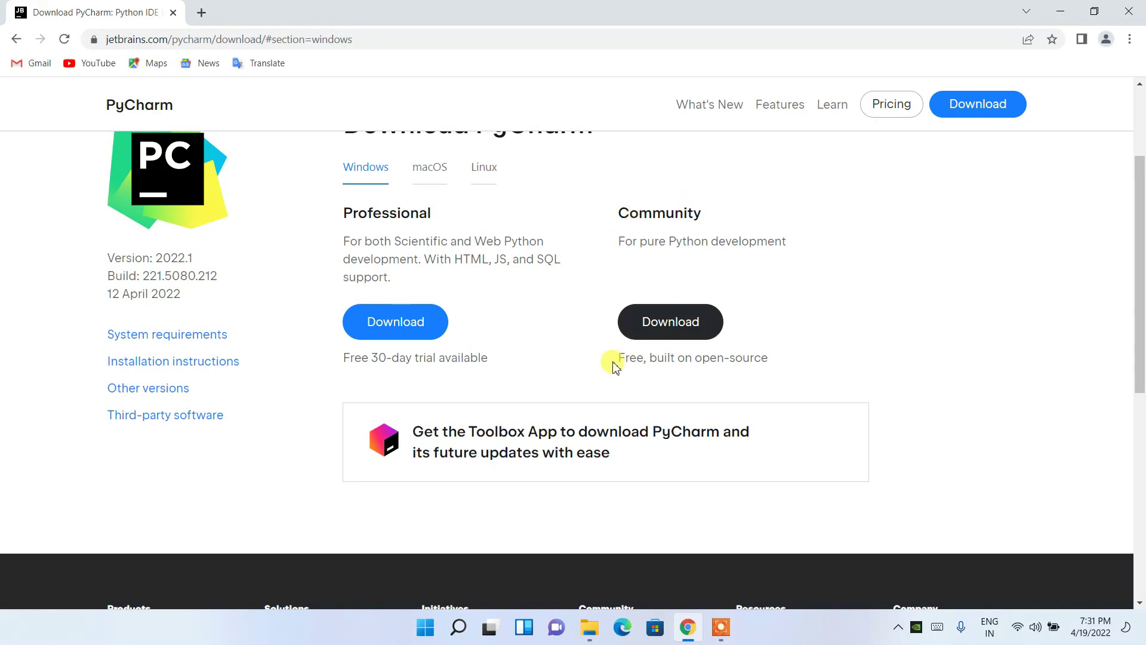
{"action": "left_click_drag", "start_coordinate": [619, 362], "coordinate": [763, 358]}
{"action": "left_click", "coordinate": [800, 356]}
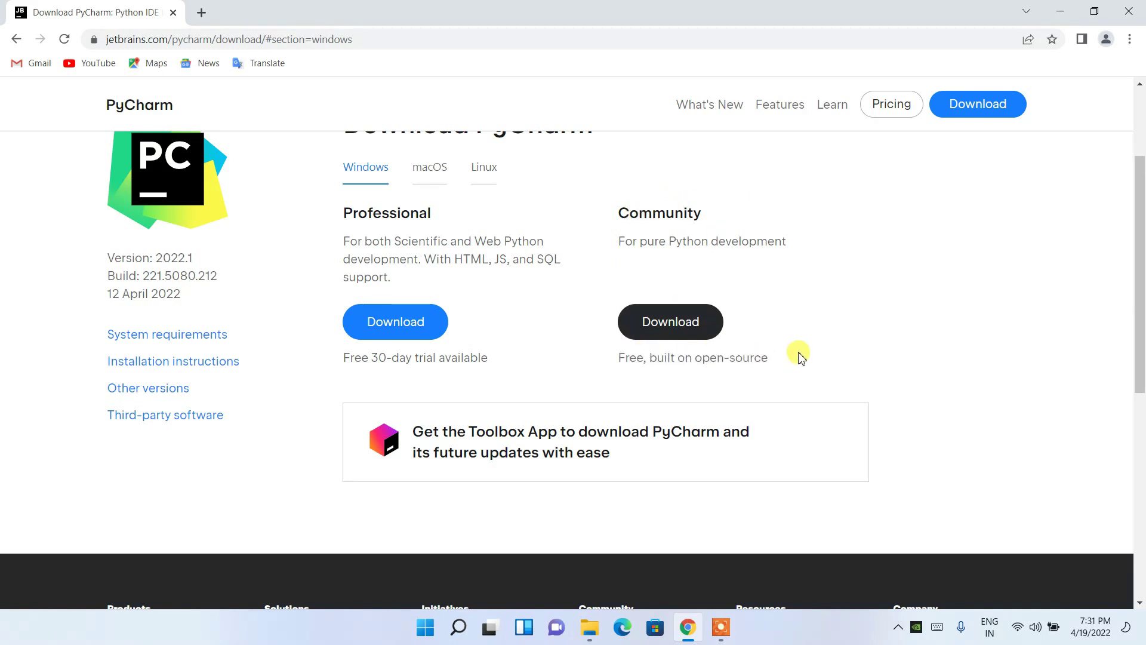
{"action": "left_click", "coordinate": [671, 321]}
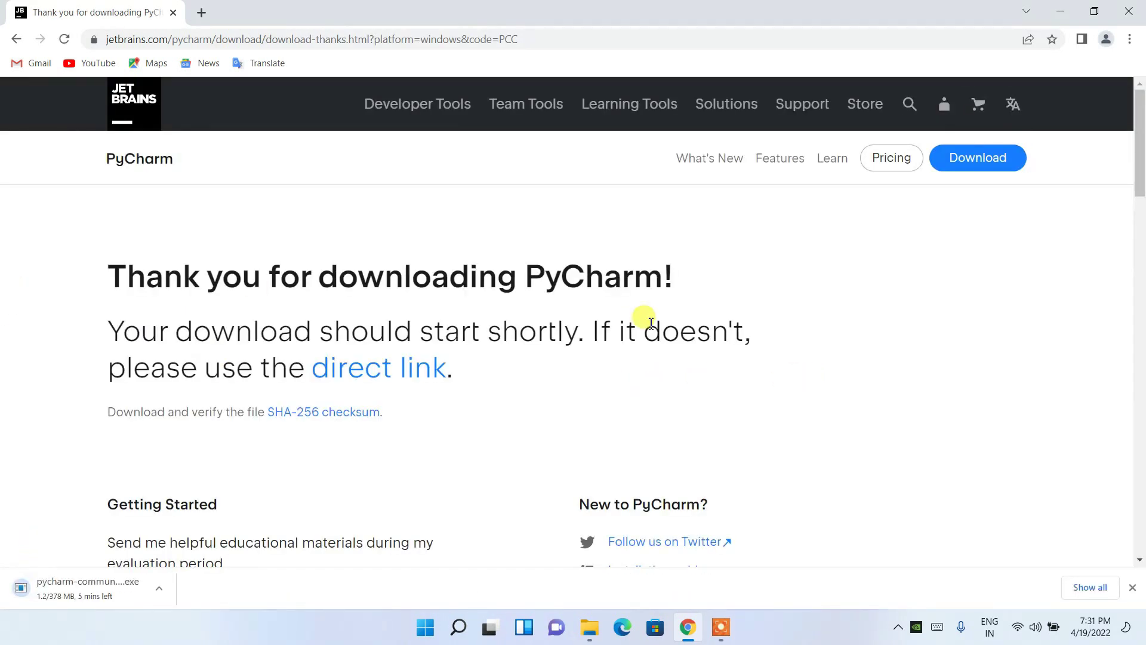
{"action": "left_click", "coordinate": [1089, 588]}
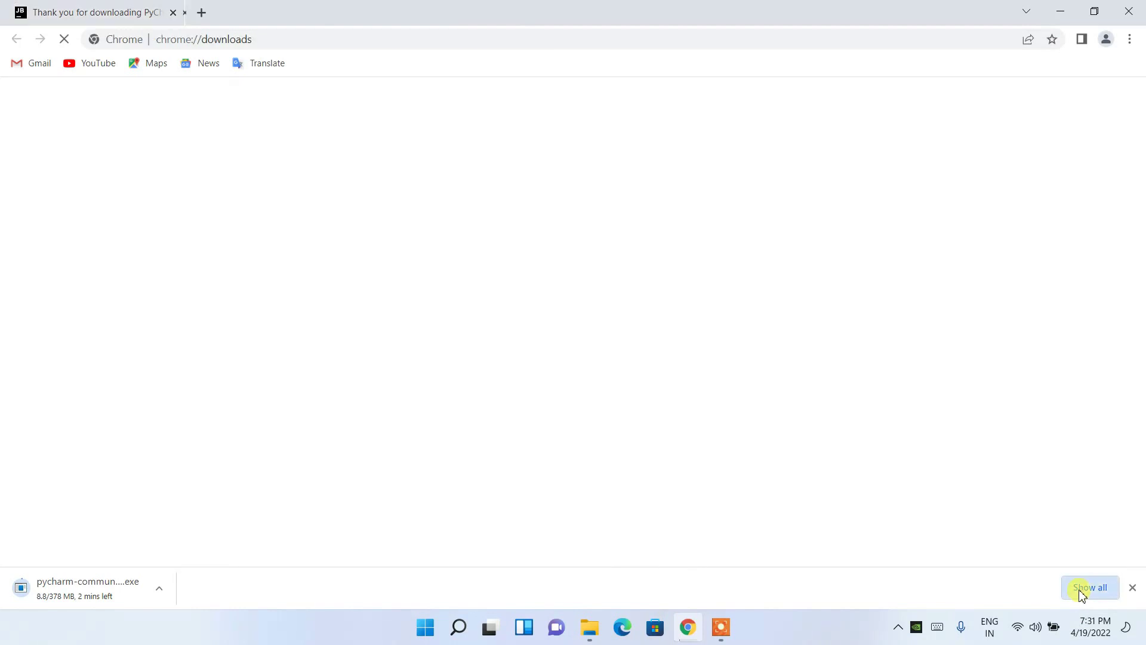
{"action": "left_click", "coordinate": [416, 279]}
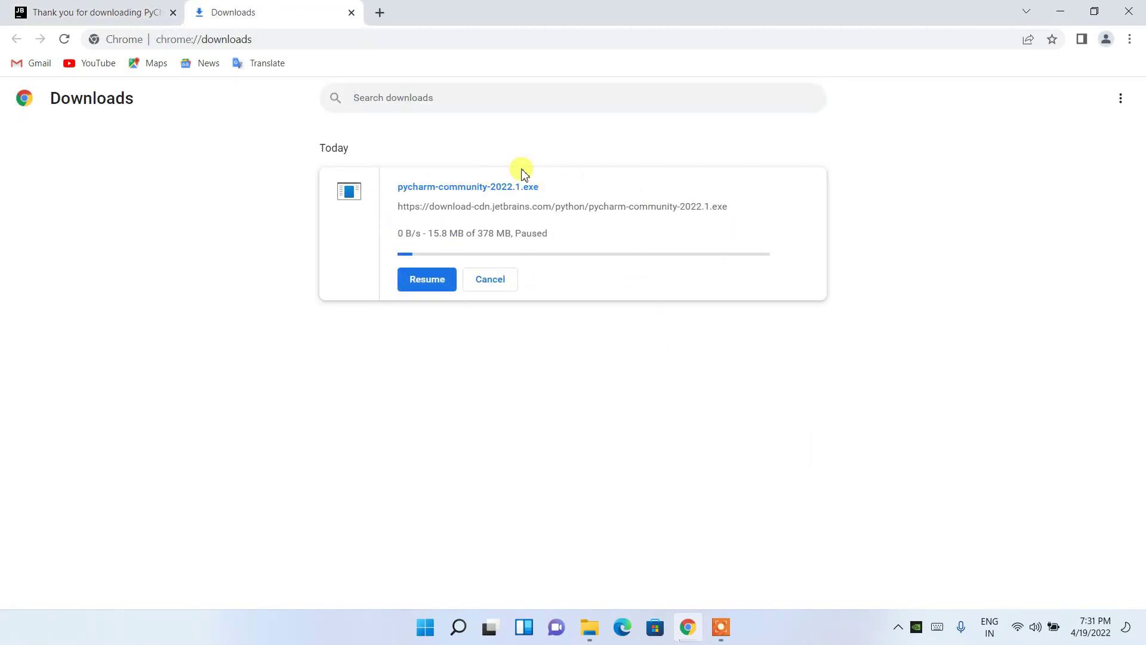
{"action": "left_click", "coordinate": [490, 280]}
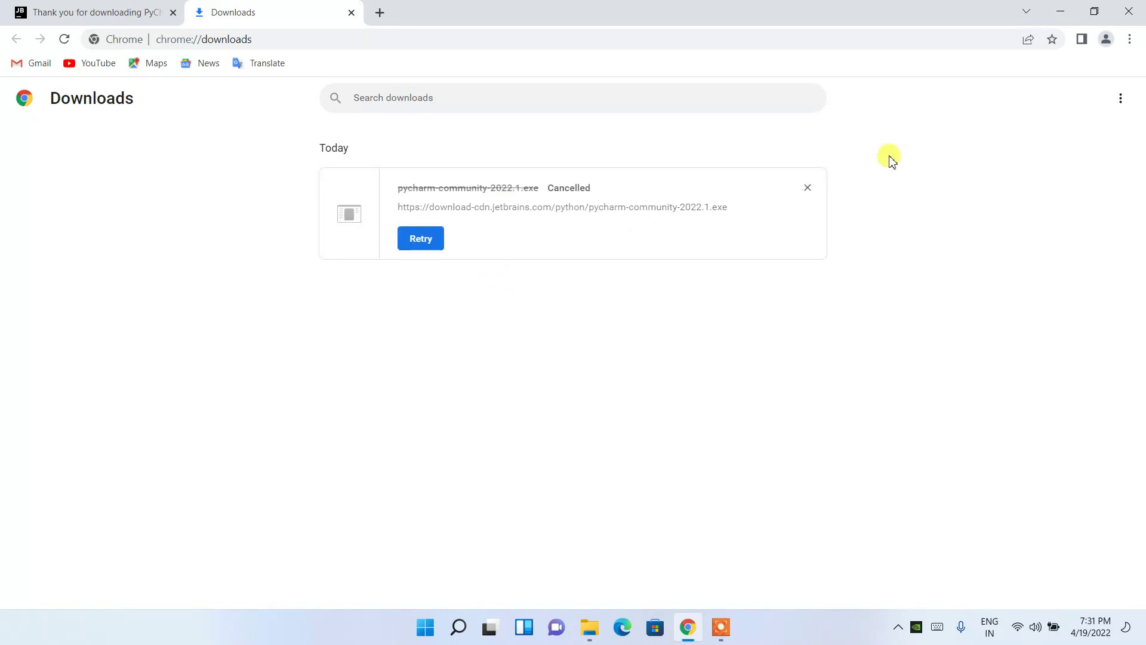
{"action": "left_click", "coordinate": [806, 187]}
- Switch to File Explorer and run the pycharm-community-2022.1.exe installer from the Software folder in Downloads, leaving only the setup wizard in view
{"action": "left_click", "coordinate": [1060, 11]}
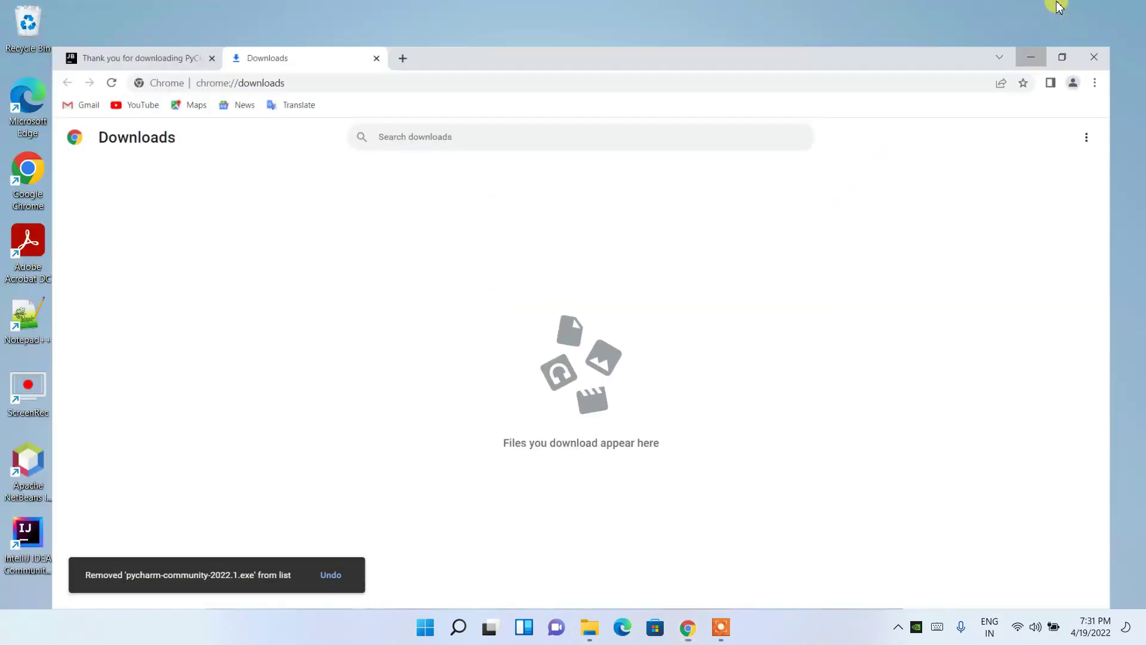
{"action": "left_click", "coordinate": [590, 628]}
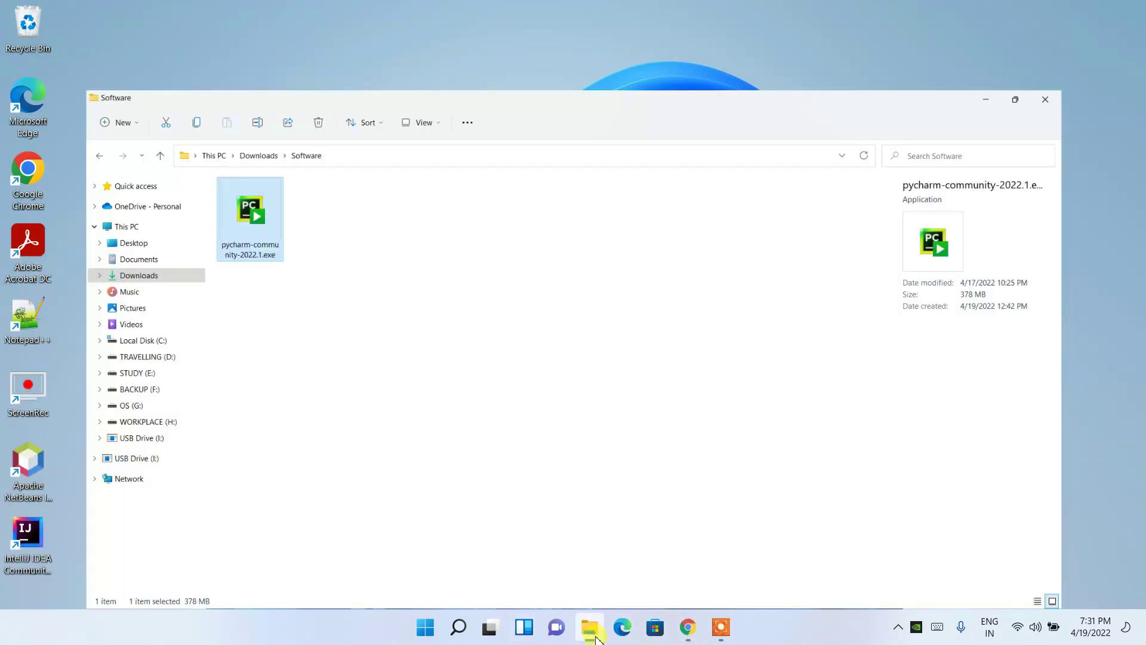
{"action": "left_click", "coordinate": [357, 381]}
{"action": "left_click", "coordinate": [172, 168]}
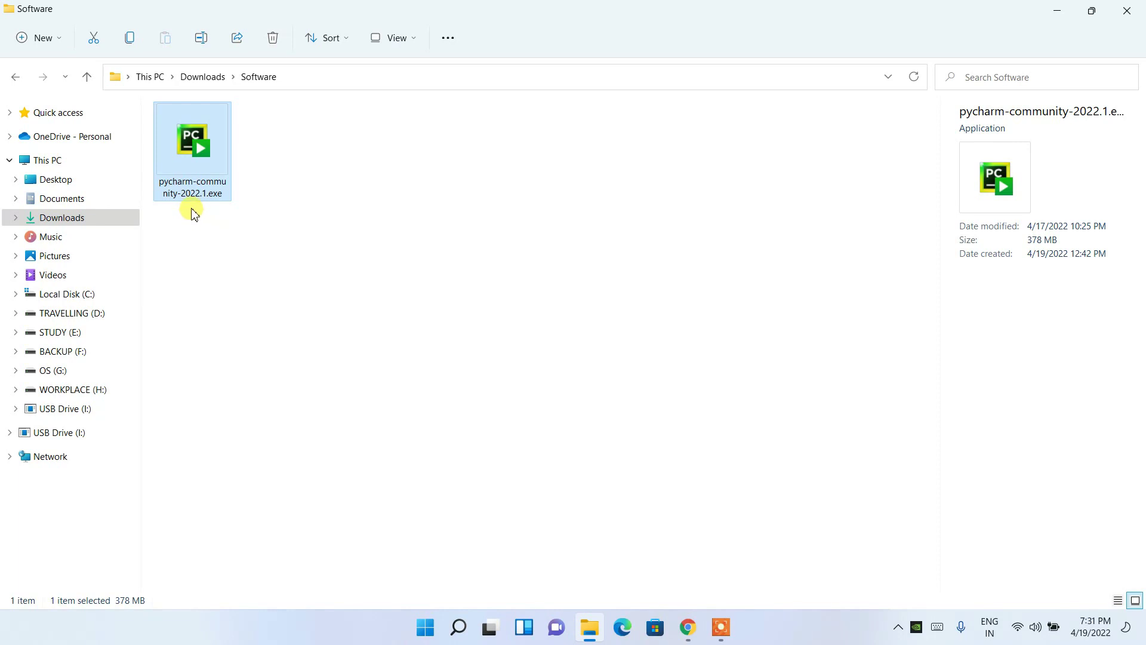
{"action": "double_click", "coordinate": [206, 179]}
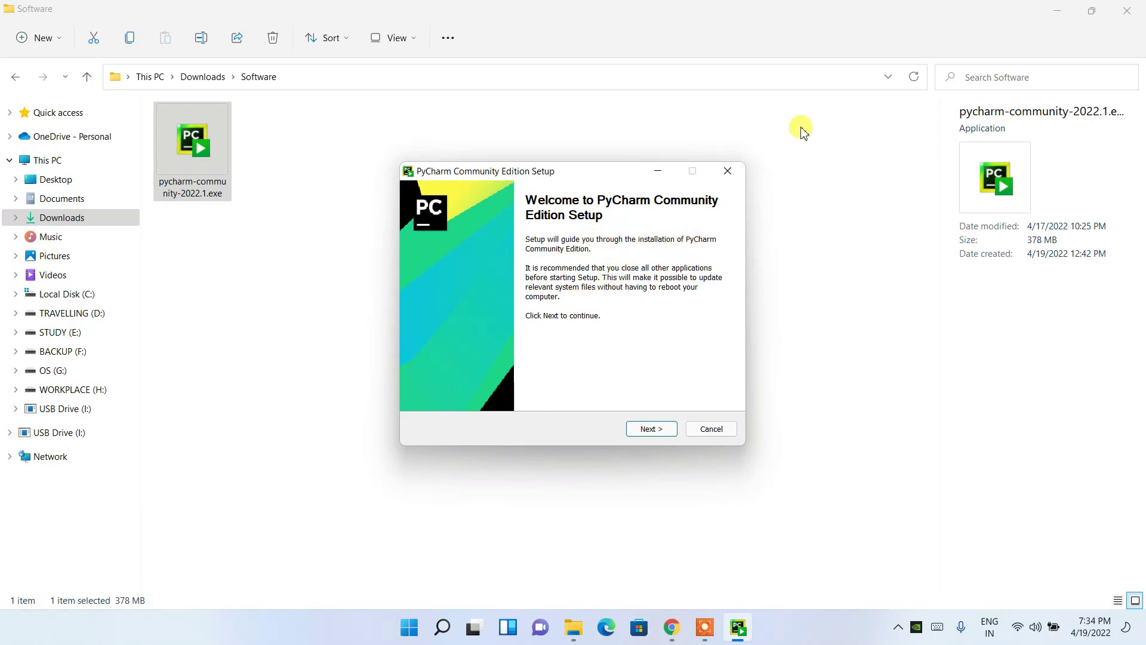
{"action": "left_click", "coordinate": [1058, 12]}
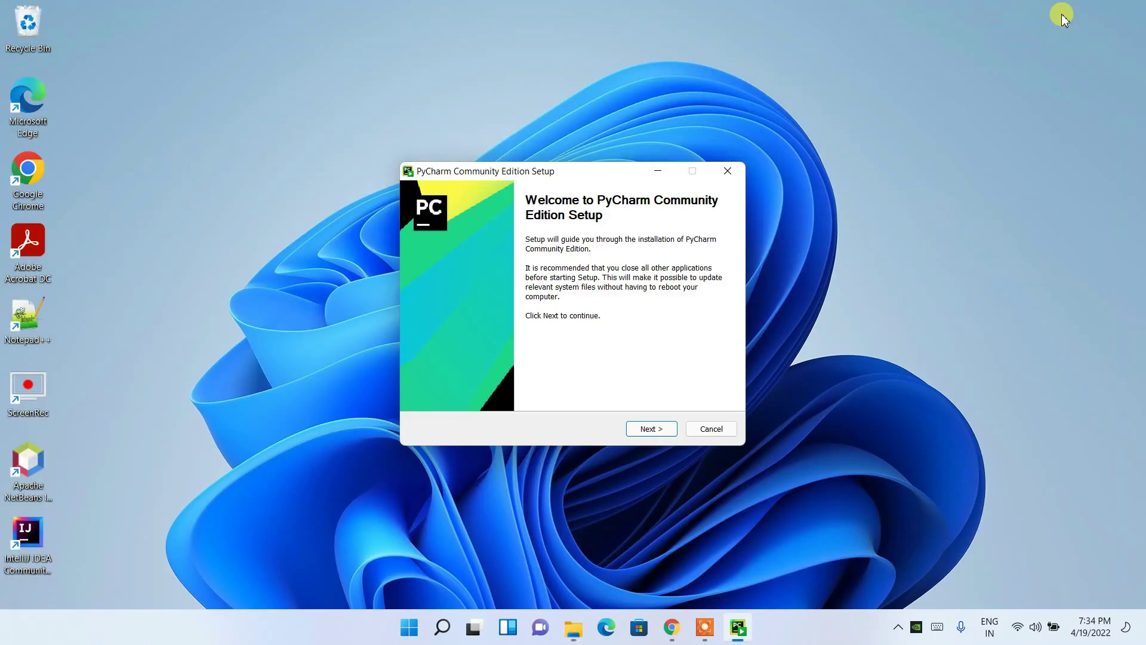
- Continue past the setup welcome page and accept the default destination folder for PyCharm Community Edition 2022.1
{"action": "left_click", "coordinate": [662, 432]}
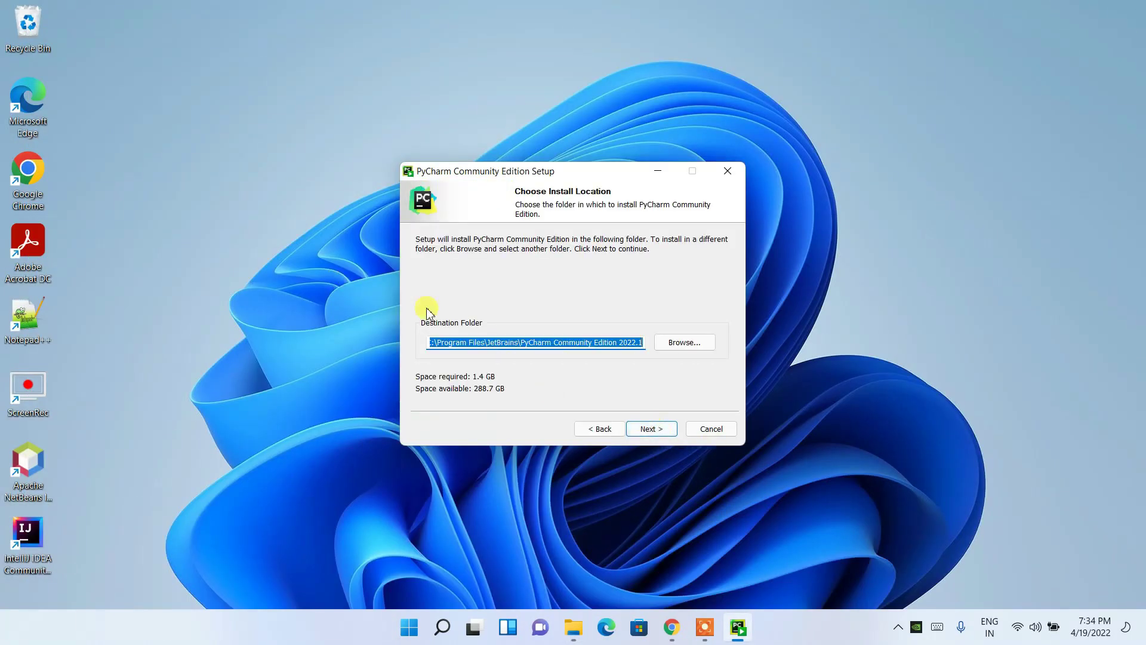
{"action": "left_click_drag", "start_coordinate": [434, 340], "coordinate": [659, 341]}
{"action": "left_click", "coordinate": [654, 430]}
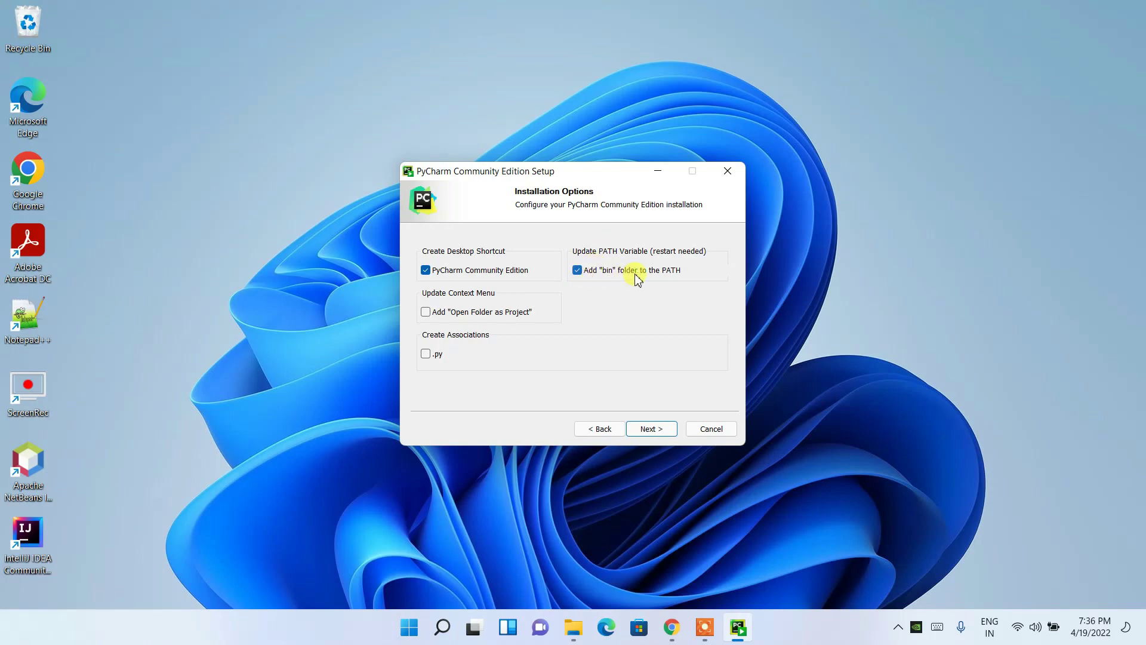
- Enable the "Open Folder as Project" context menu option and the .py file association, and continue the setup
{"action": "left_click", "coordinate": [475, 313]}
{"action": "left_click", "coordinate": [427, 355]}
{"action": "left_click", "coordinate": [658, 431]}
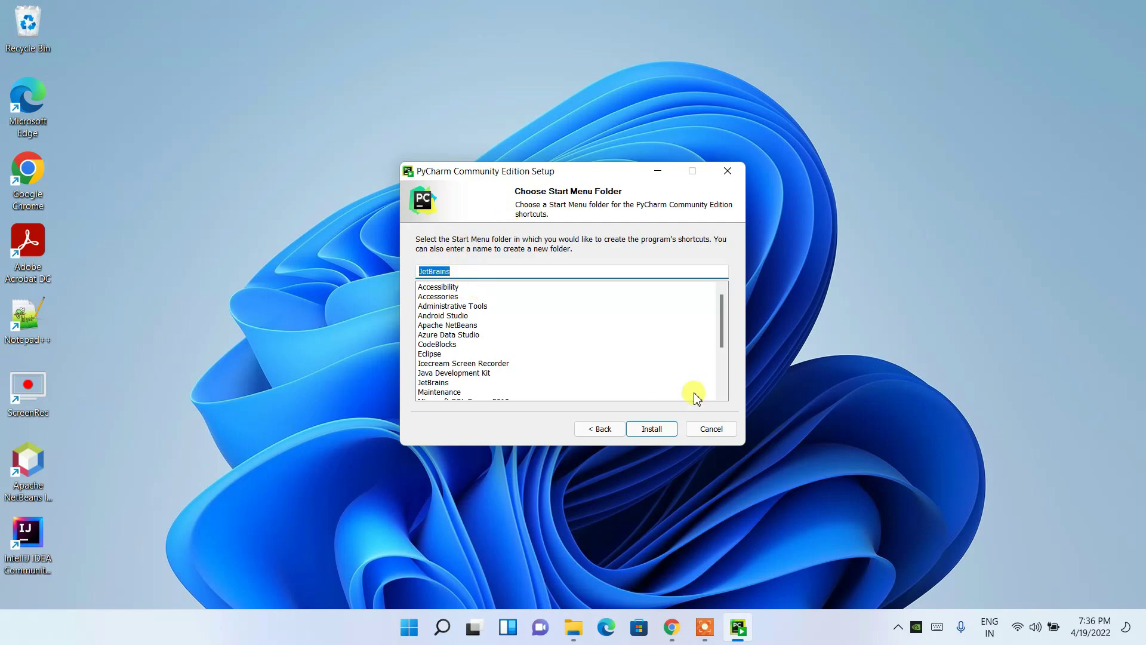
- Install PyCharm using the JetBrains Start menu folder and finish the setup with the option to manually reboot later
{"action": "left_click", "coordinate": [665, 442]}
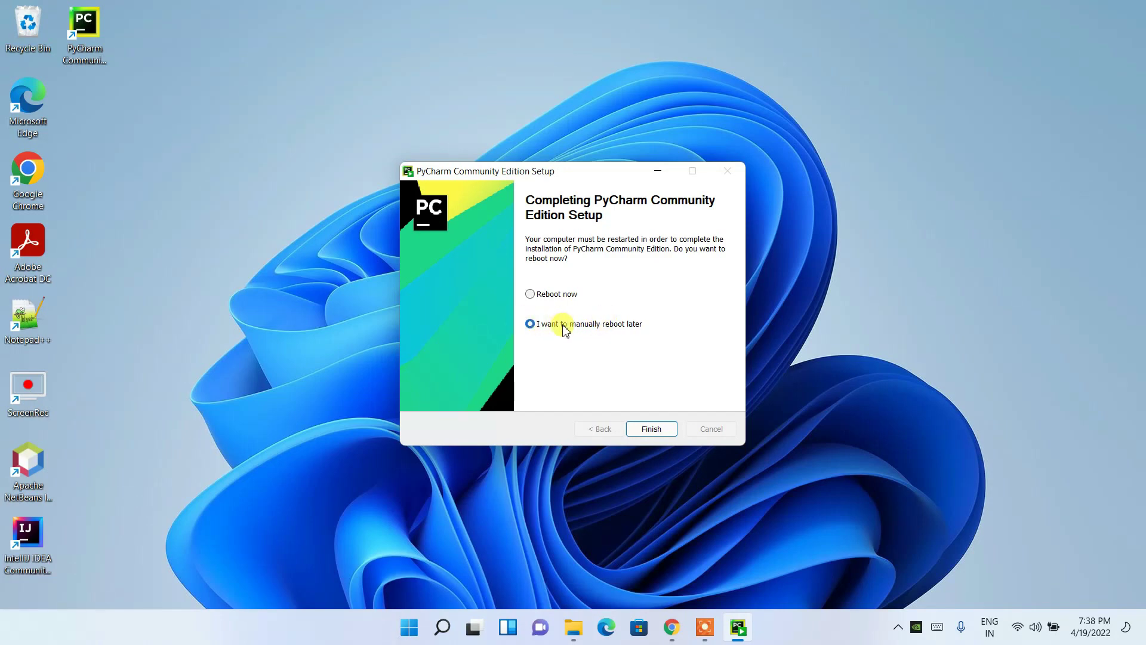
{"action": "left_click", "coordinate": [652, 430]}
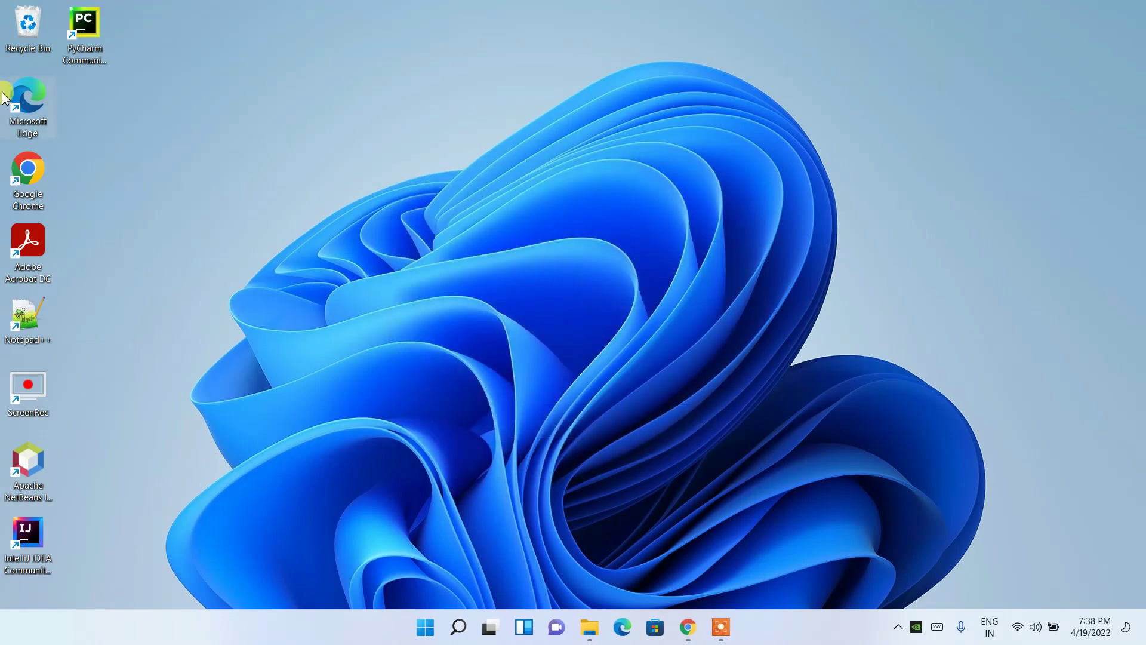
- Launch PyCharm Community Edition 2022.1 from the desktop shortcut without importing any settings
{"action": "left_click", "coordinate": [88, 34]}
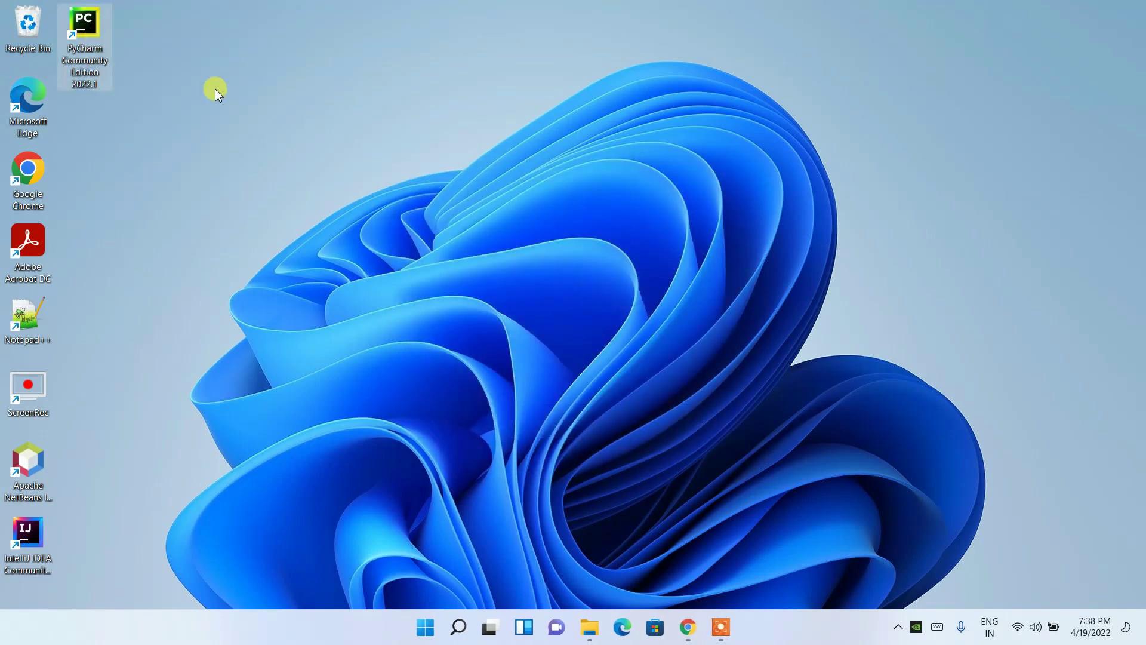
{"action": "double_click", "coordinate": [78, 84]}
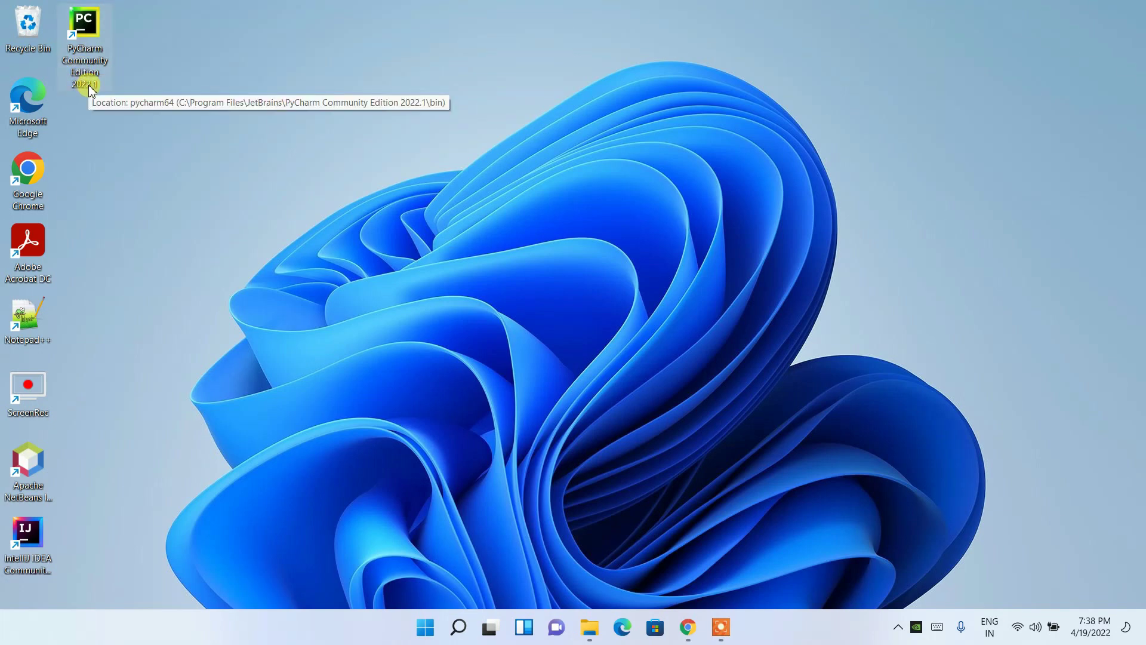
{"action": "double_click", "coordinate": [88, 29]}
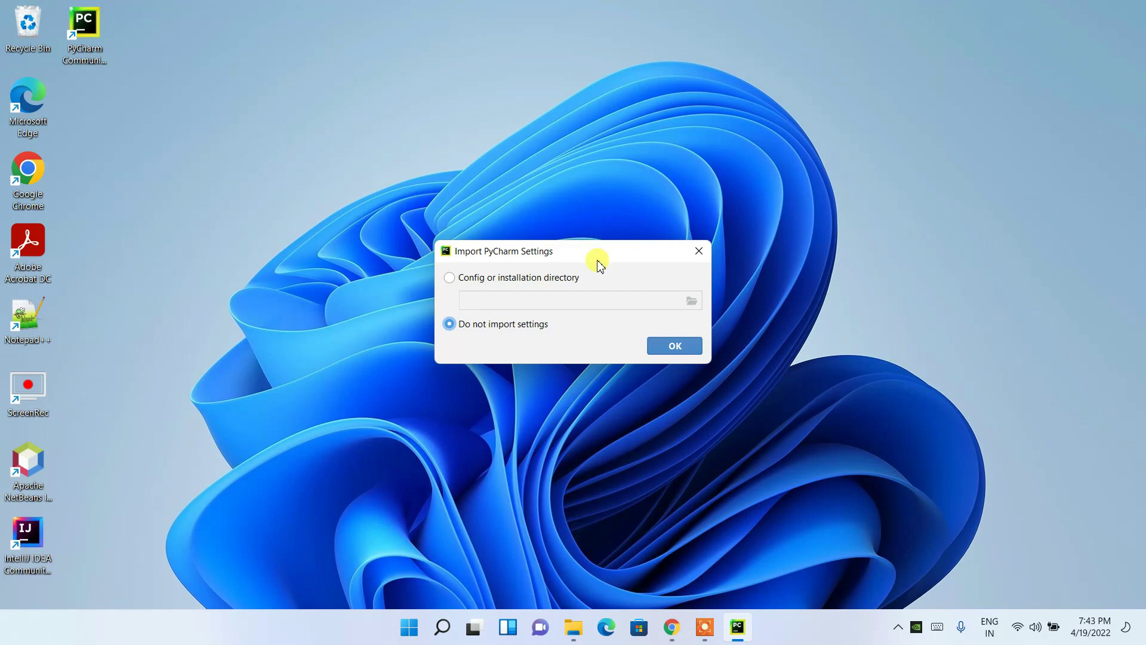
{"action": "left_click", "coordinate": [677, 345]}
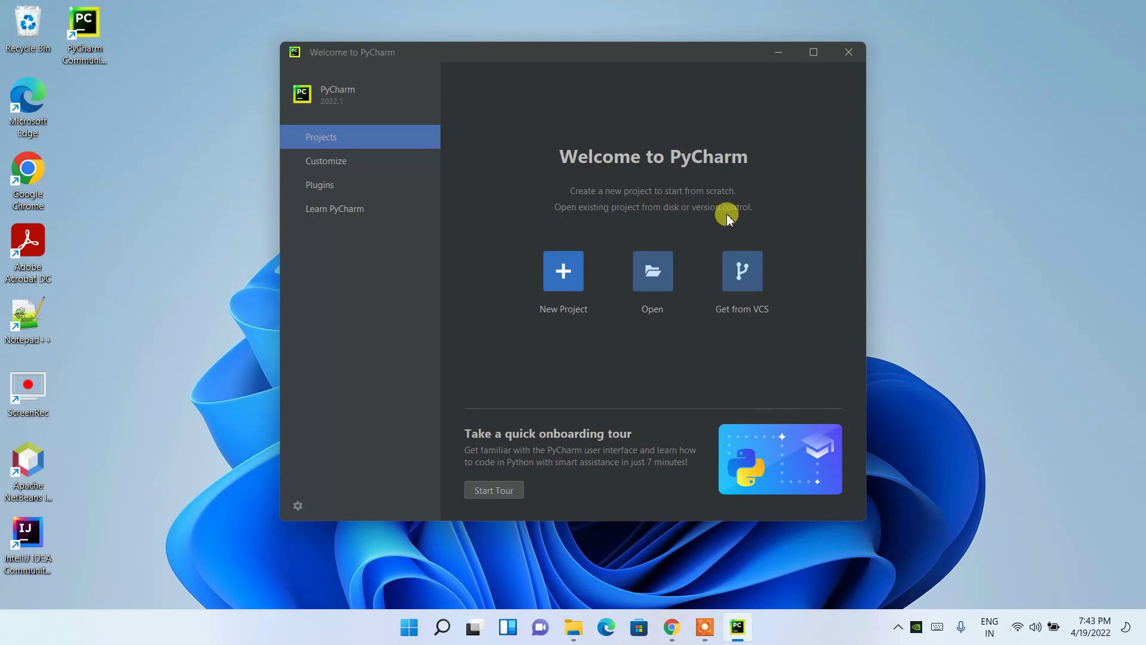
- Create a new project named HelloGeekyScript with a new Virtualenv environment and a main.py welcome script, and maximize the project window
{"action": "left_click", "coordinate": [814, 54]}
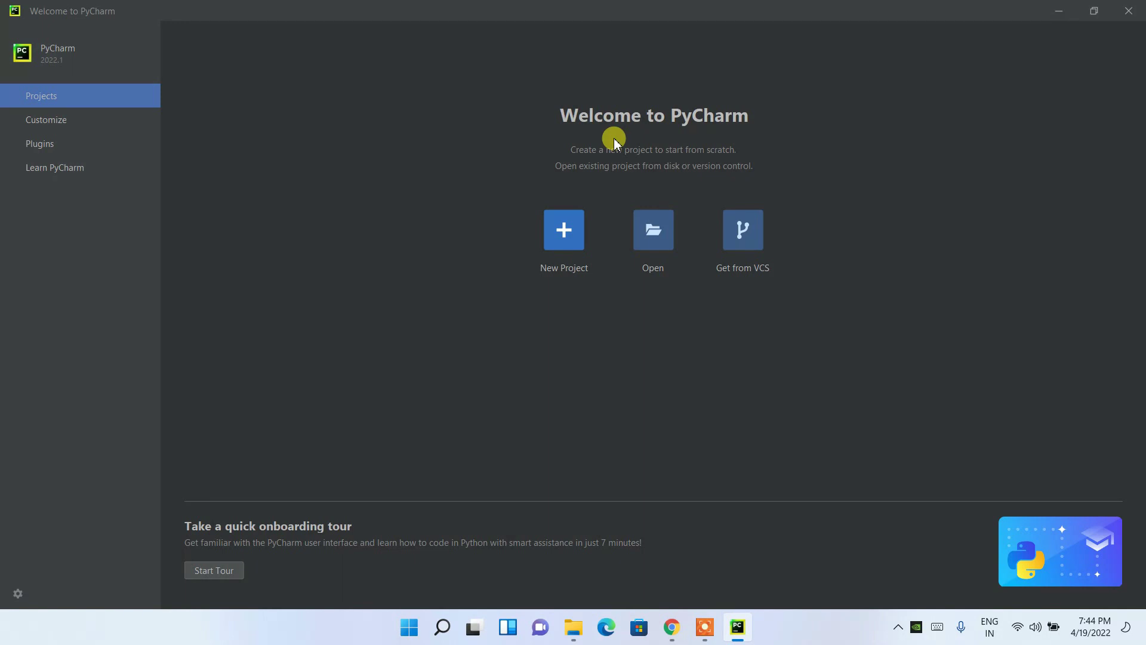
{"action": "left_click", "coordinate": [566, 239]}
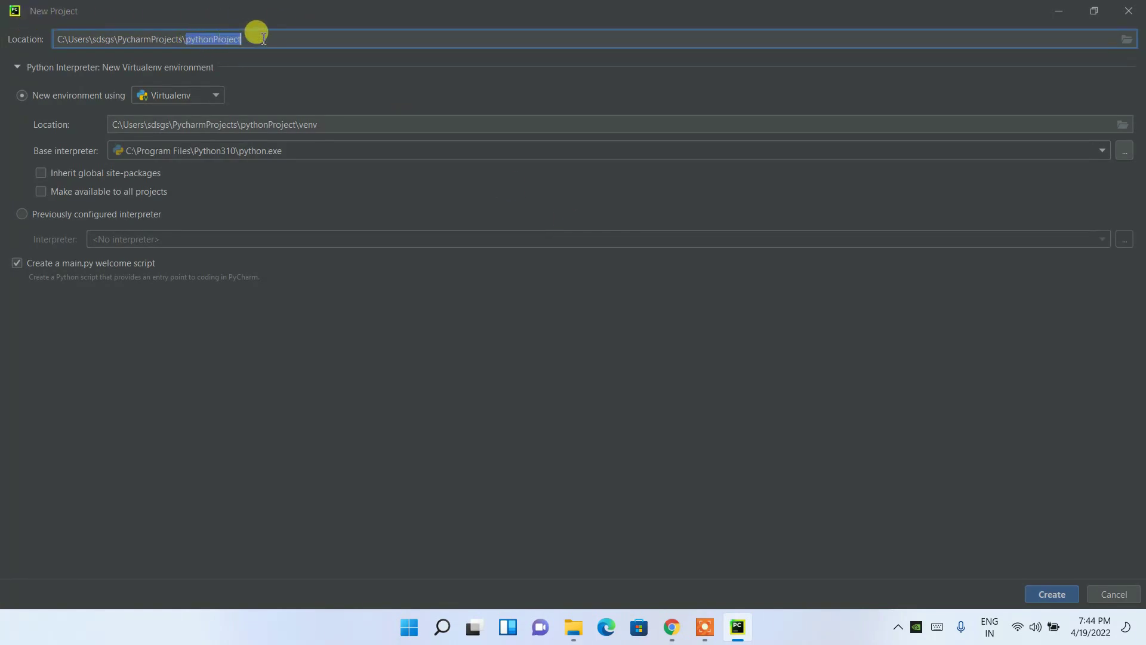
{"action": "left_click_drag", "start_coordinate": [263, 39], "coordinate": [191, 40]}
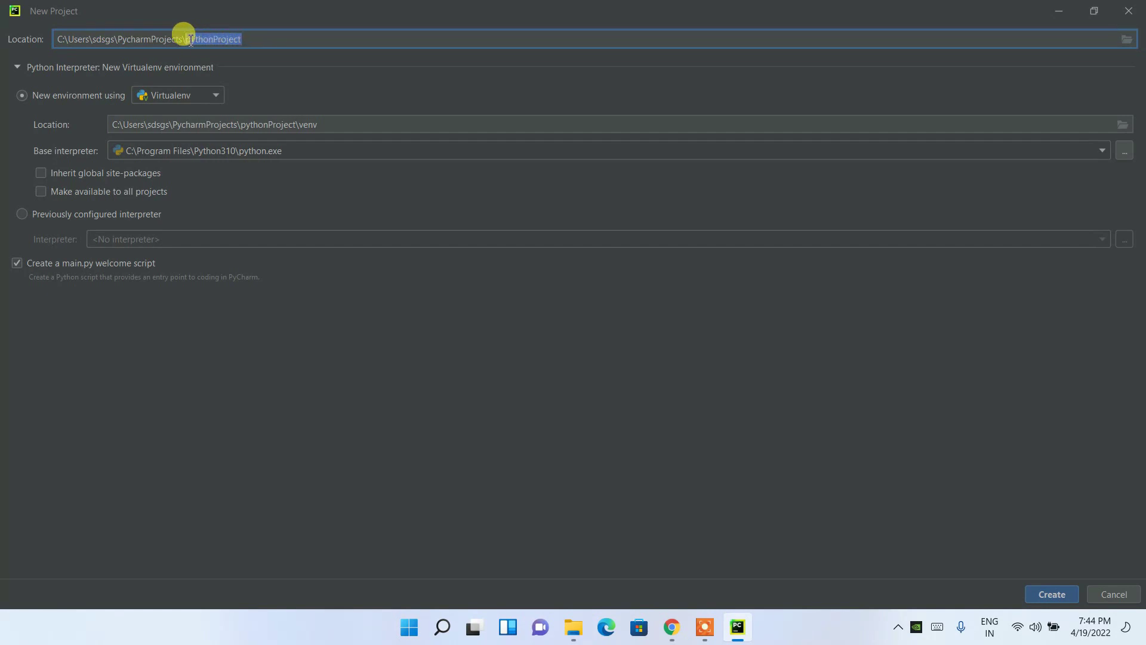
{"action": "type", "text": "H"}
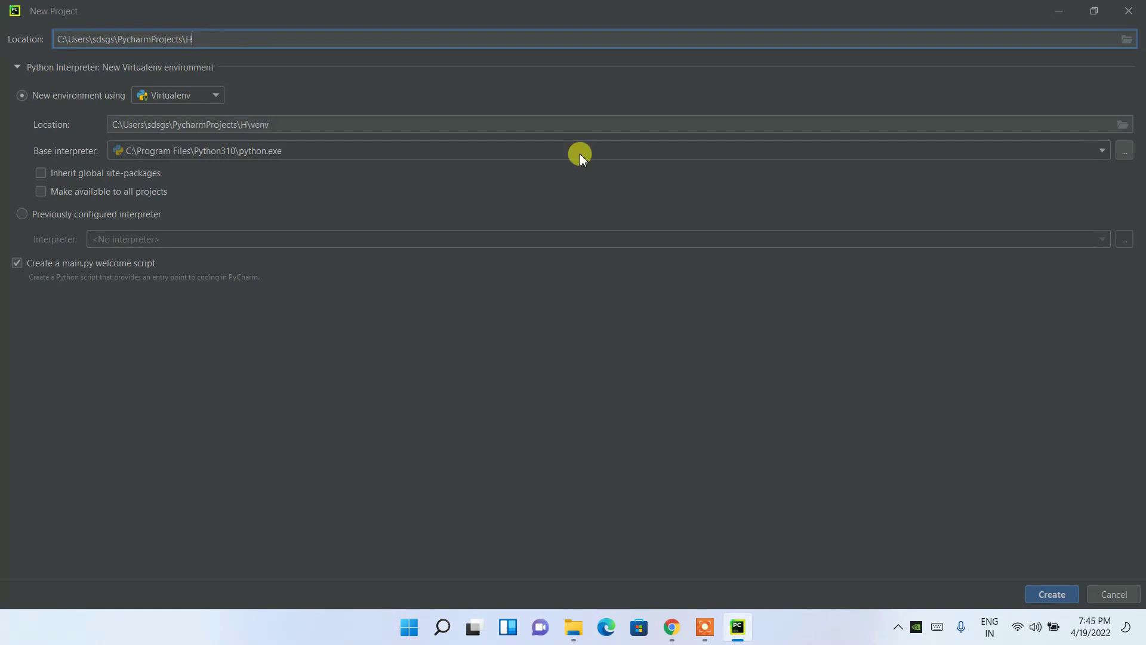
{"action": "type", "text": "elloGeekyScript"}
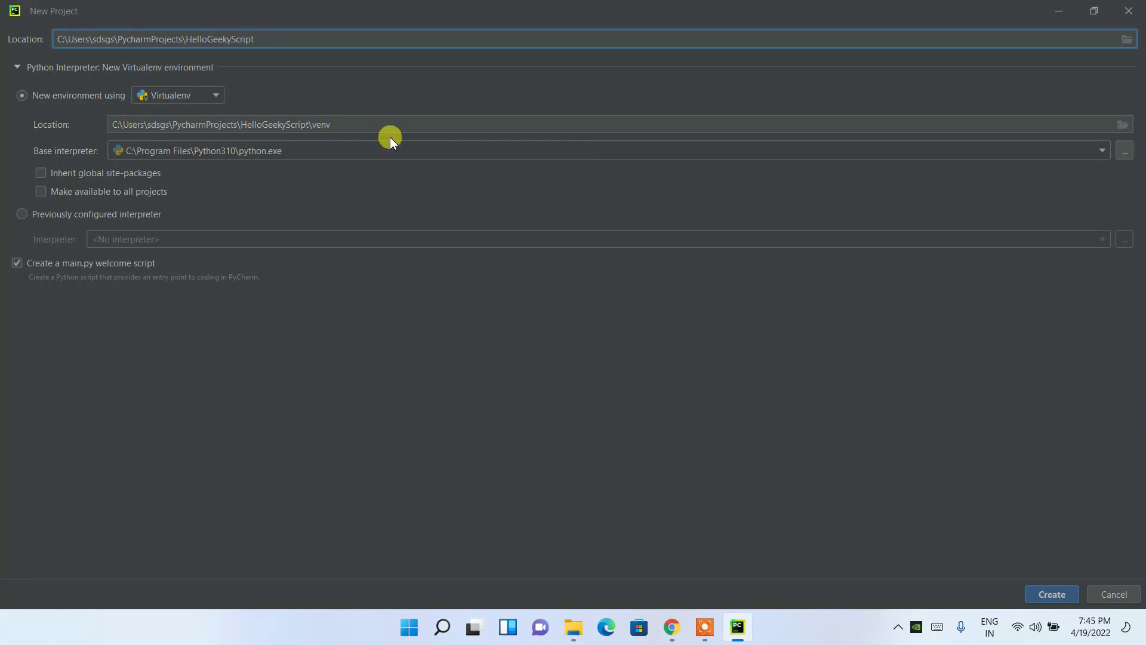
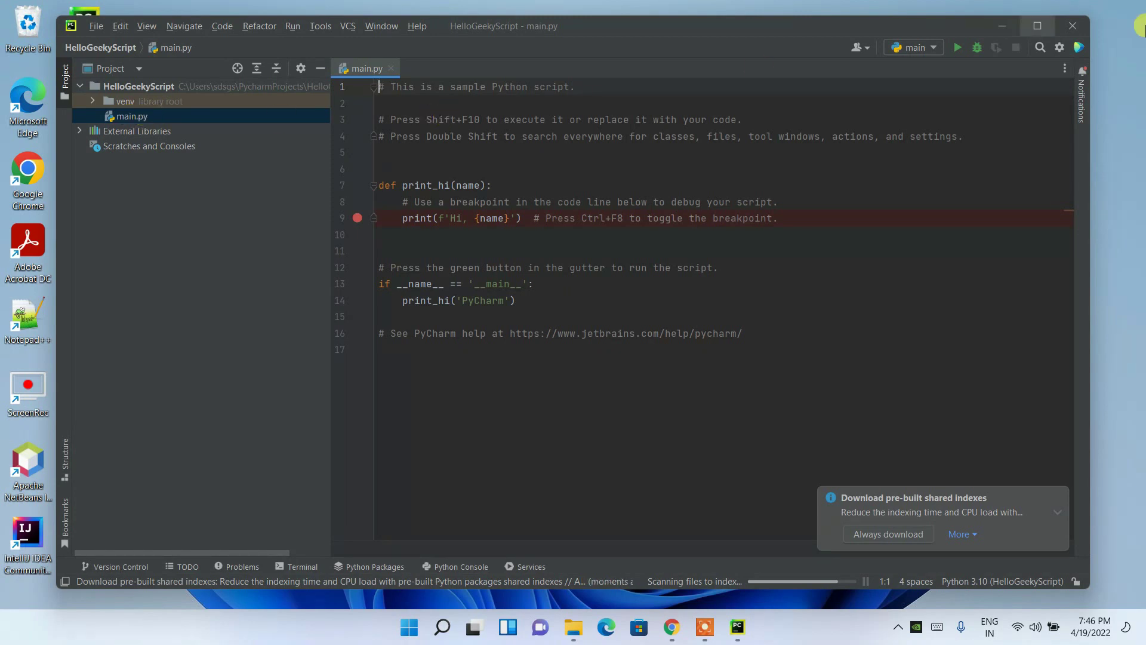
{"action": "left_click", "coordinate": [1038, 25]}
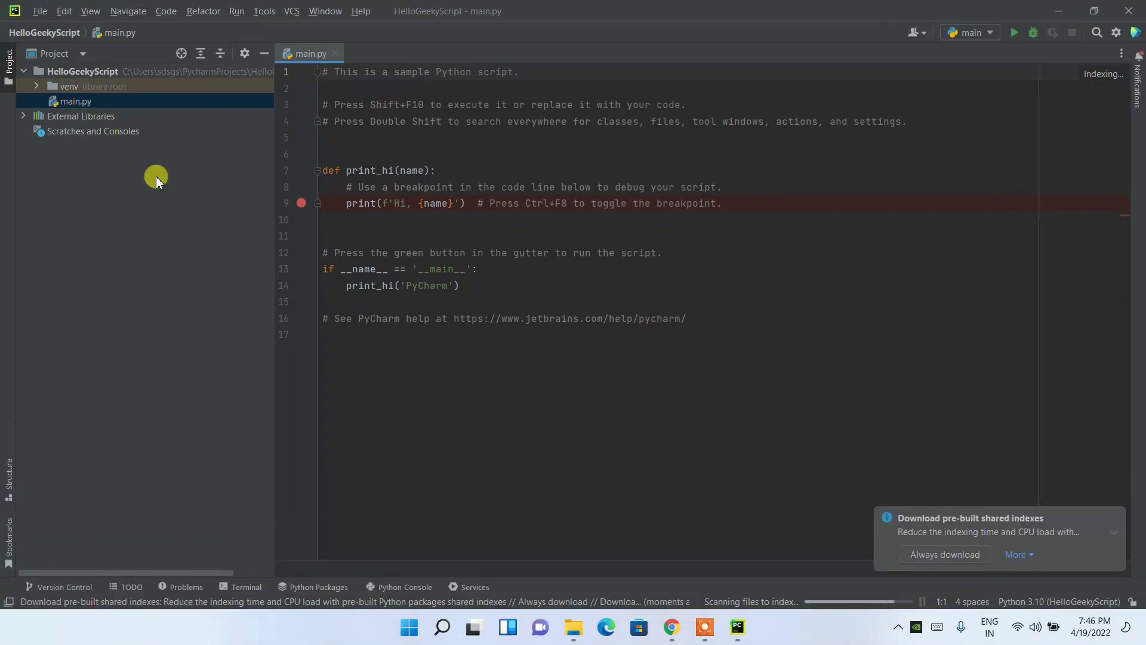
- Examine the sample code in main.py, including the print_hi function, its name parameter and the call under the __main__ check
{"action": "left_click_drag", "start_coordinate": [709, 311], "coordinate": [270, 12]}
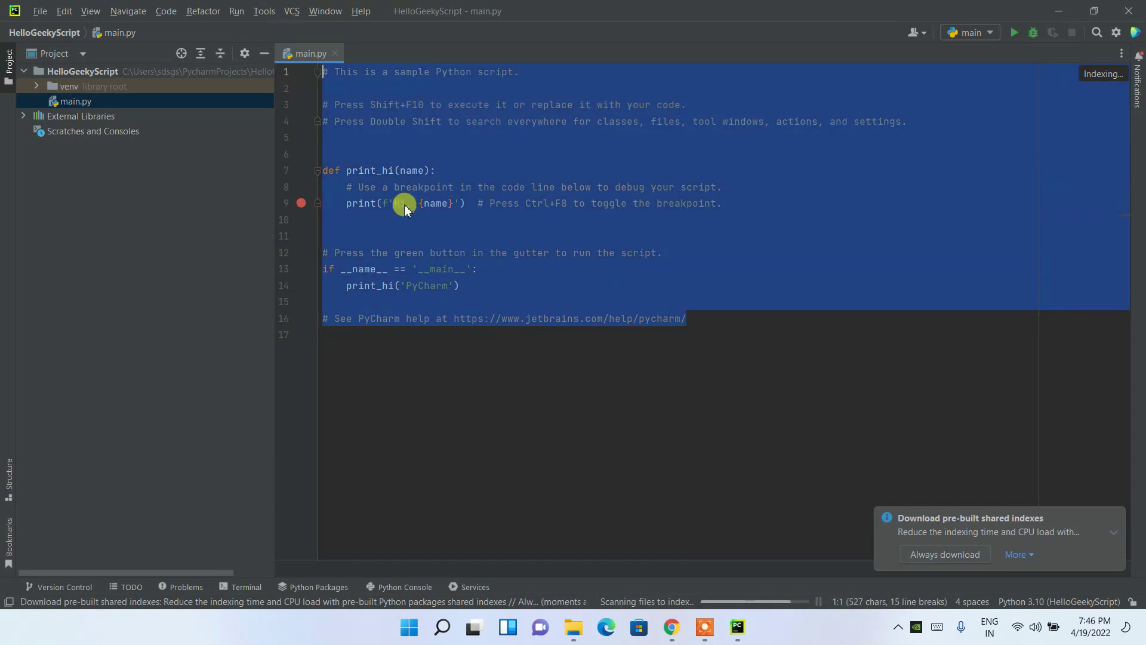
{"action": "left_click", "coordinate": [504, 391]}
{"action": "left_click_drag", "start_coordinate": [328, 171], "coordinate": [458, 203]}
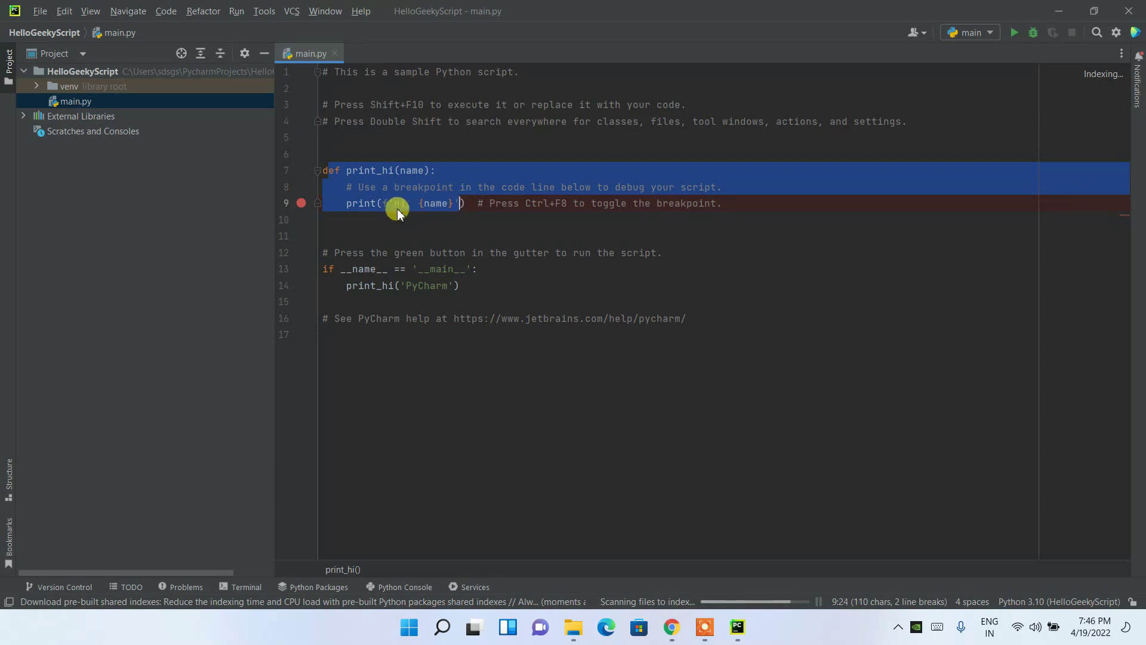
{"action": "left_click", "coordinate": [437, 204]}
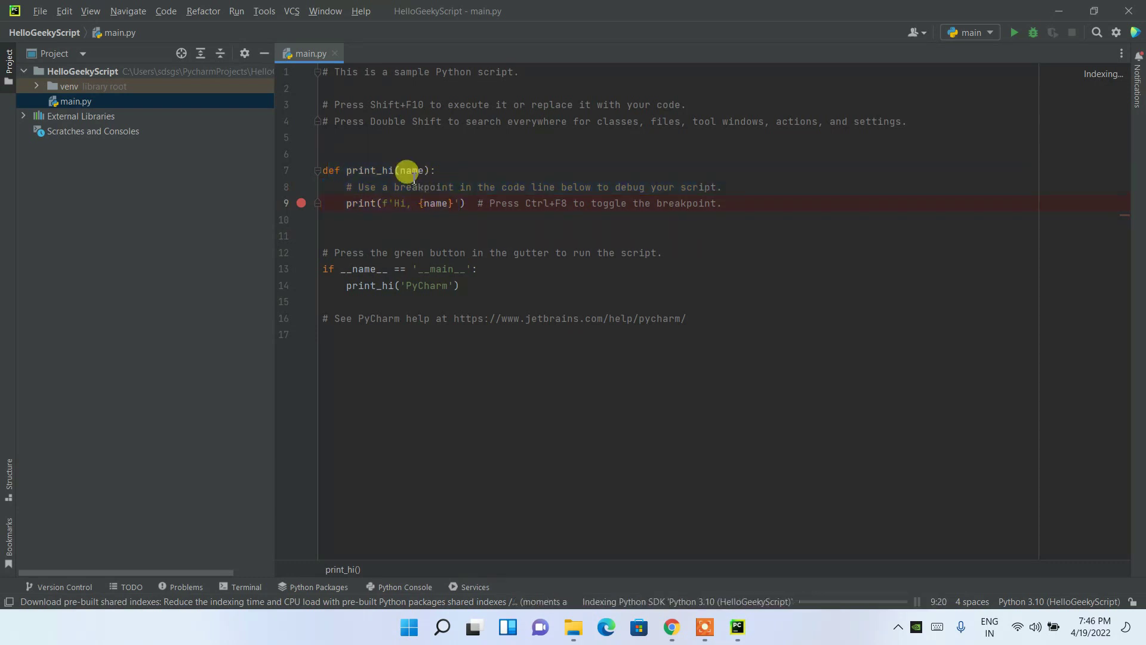
{"action": "left_click_drag", "start_coordinate": [408, 173], "coordinate": [425, 172]}
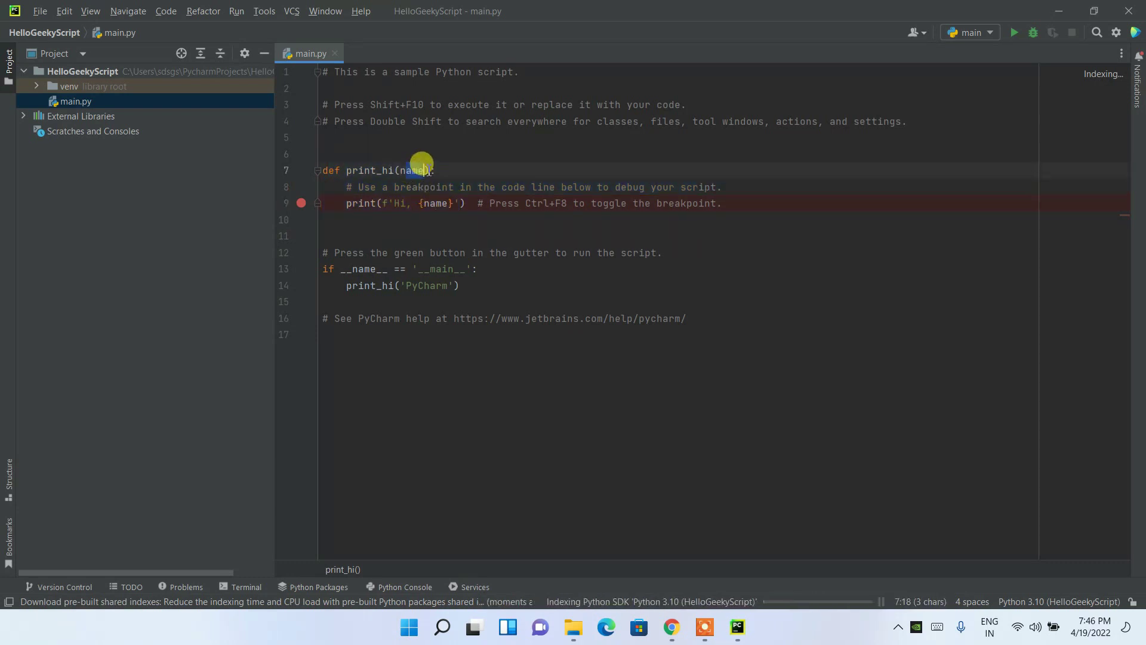
{"action": "left_click_drag", "start_coordinate": [355, 273], "coordinate": [466, 268]}
{"action": "left_click", "coordinate": [357, 293]}
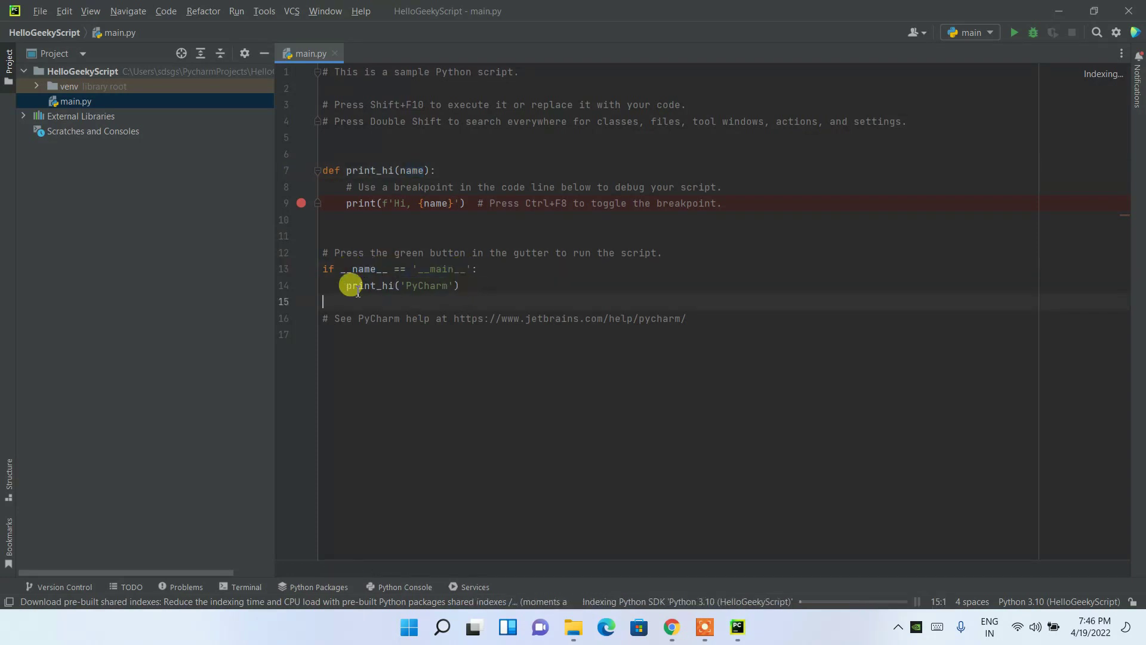
{"action": "left_click_drag", "start_coordinate": [348, 287], "coordinate": [436, 285]}
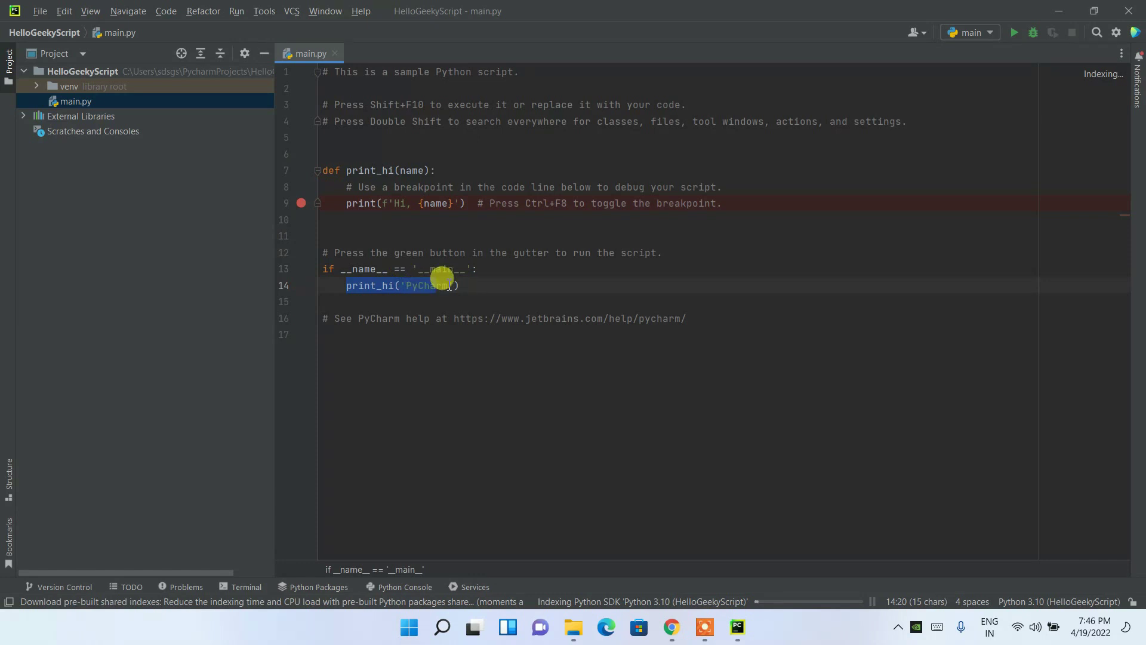
- Run the unmodified main script and check the greeting line in its output
{"action": "left_click", "coordinate": [1015, 36]}
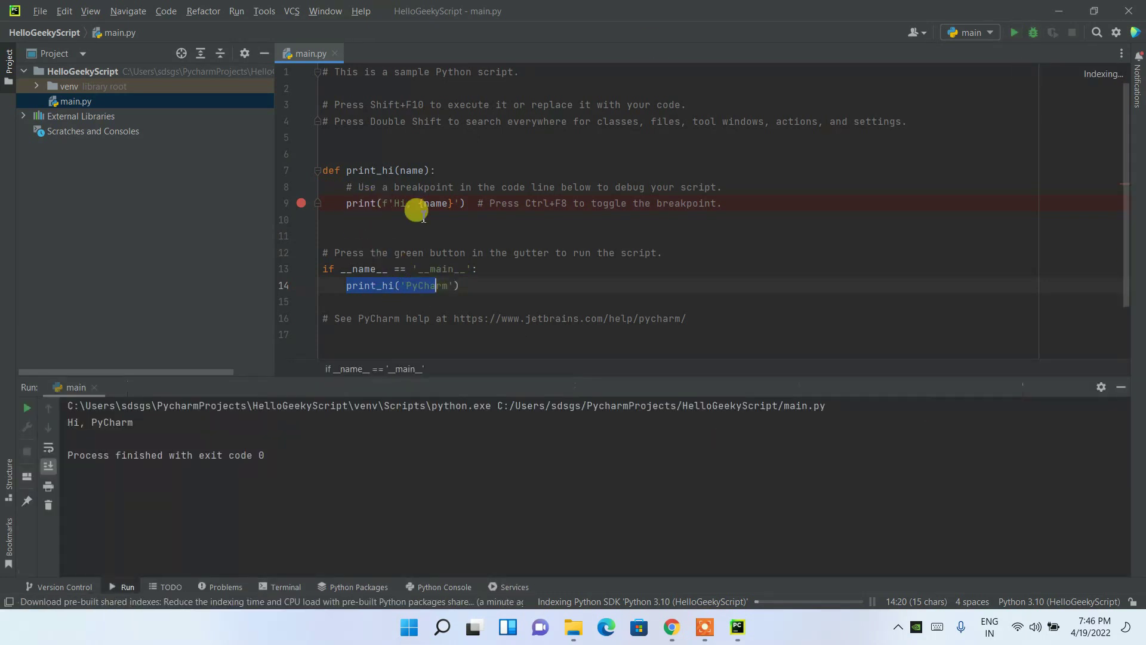
{"action": "left_click_drag", "start_coordinate": [133, 422], "coordinate": [67, 422]}
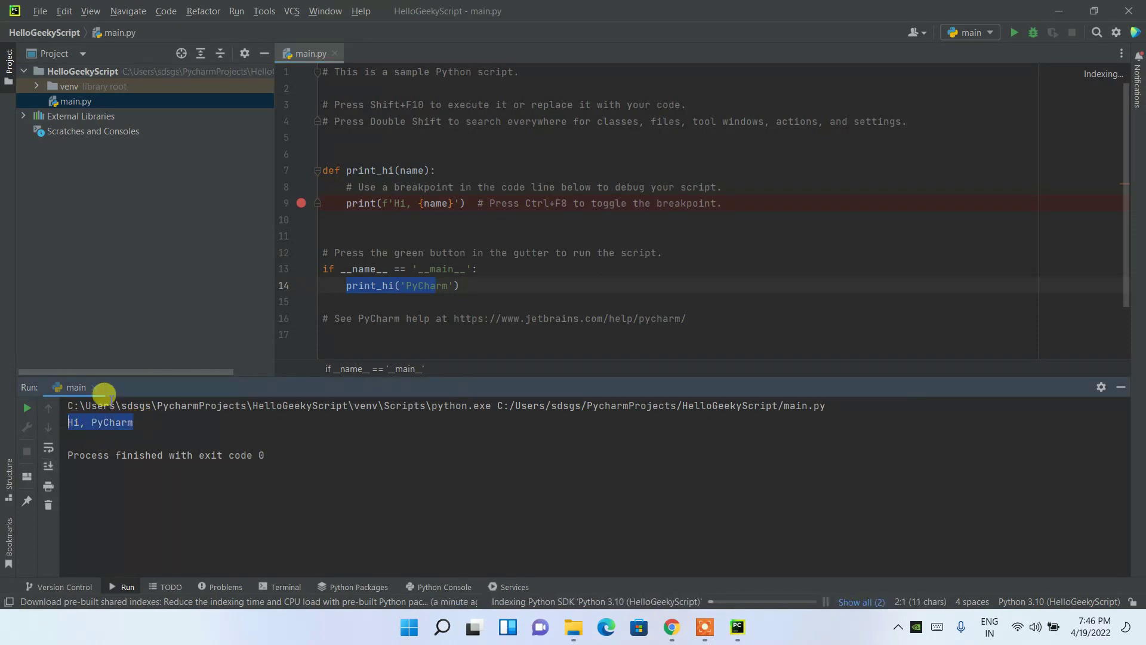
- Change the argument of the print_hi call to 'Geeky Script', rerun the main script and check its output
{"action": "left_click", "coordinate": [417, 287]}
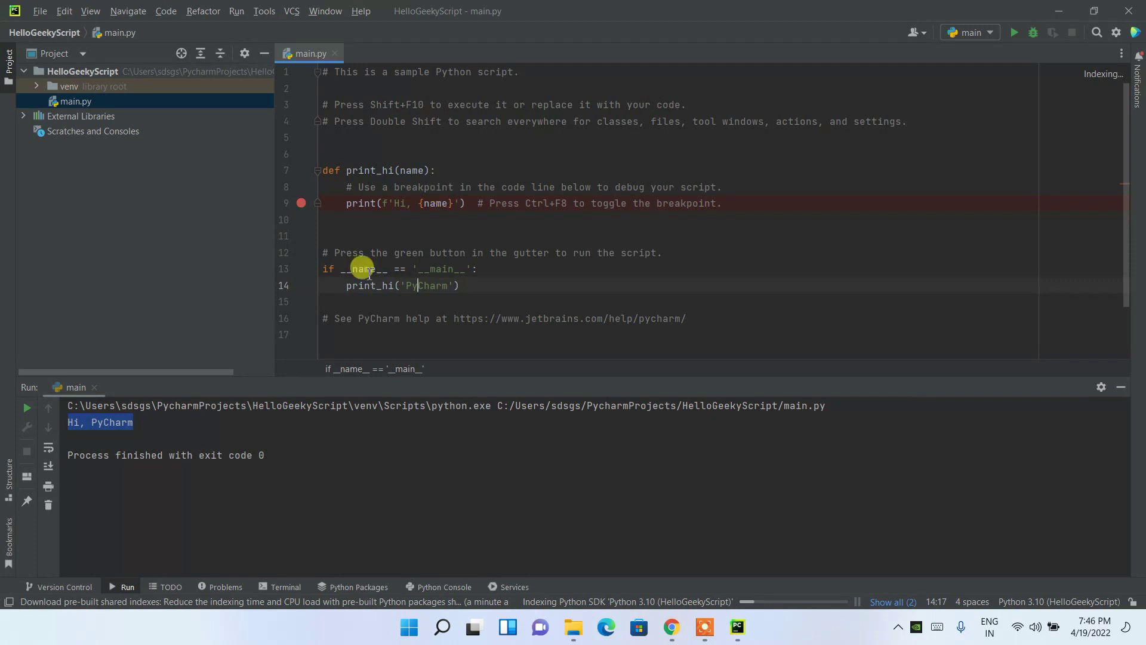
{"action": "double_click", "coordinate": [430, 287]}
{"action": "type", "text": "Geeky Script"}
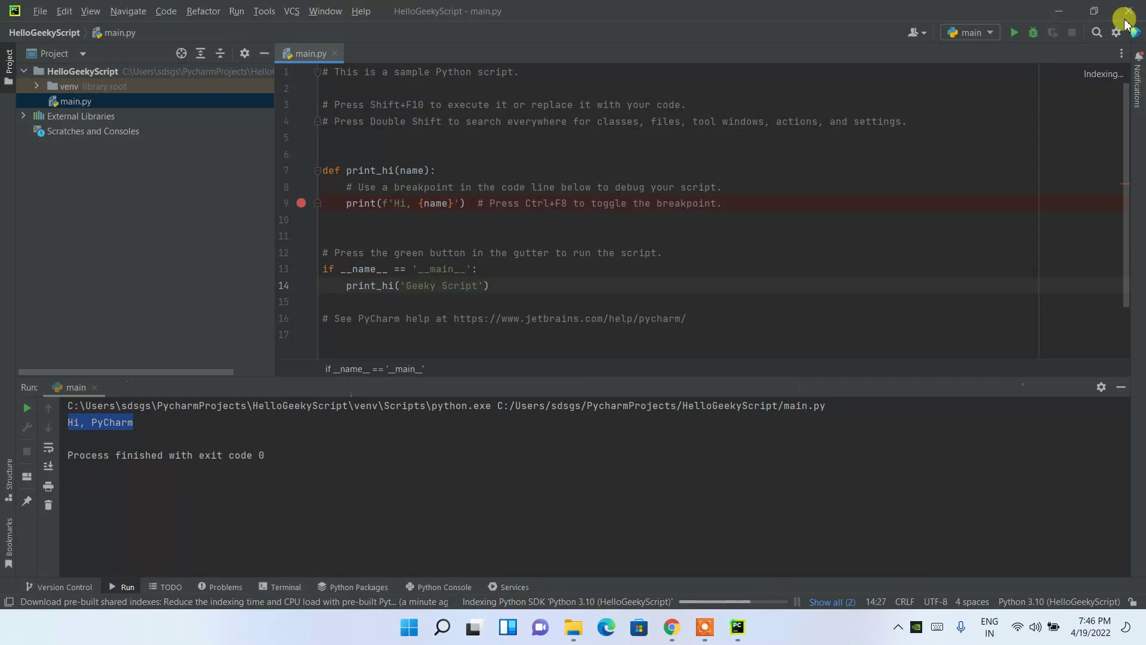
{"action": "left_click", "coordinate": [1014, 32]}
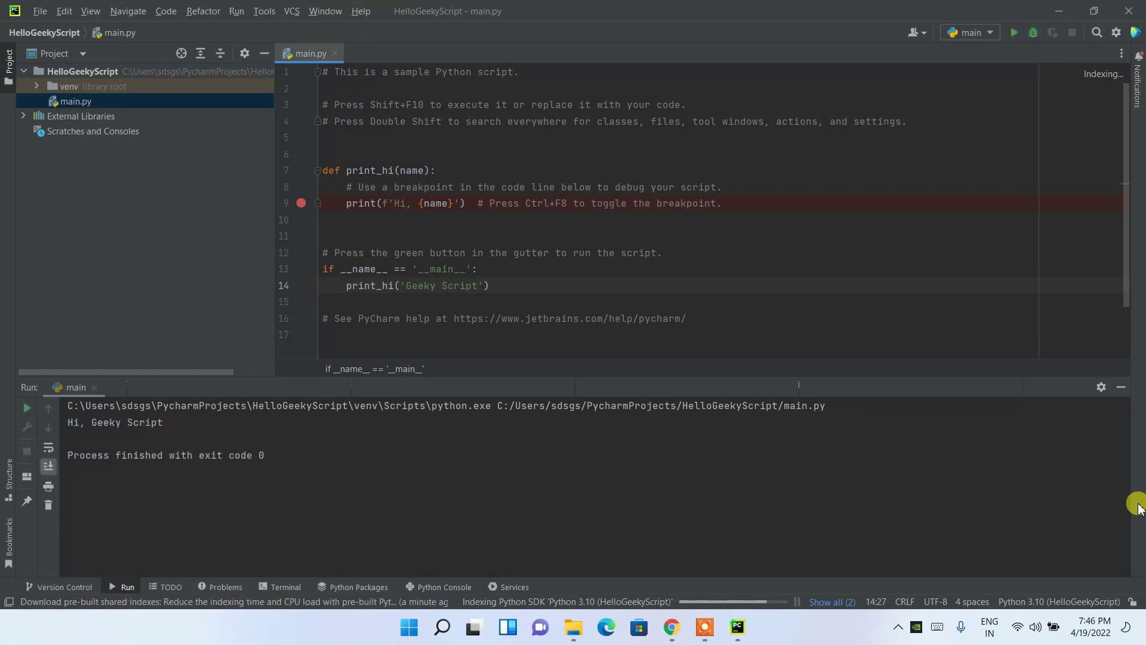
{"action": "left_click_drag", "start_coordinate": [181, 423], "coordinate": [12, 405]}
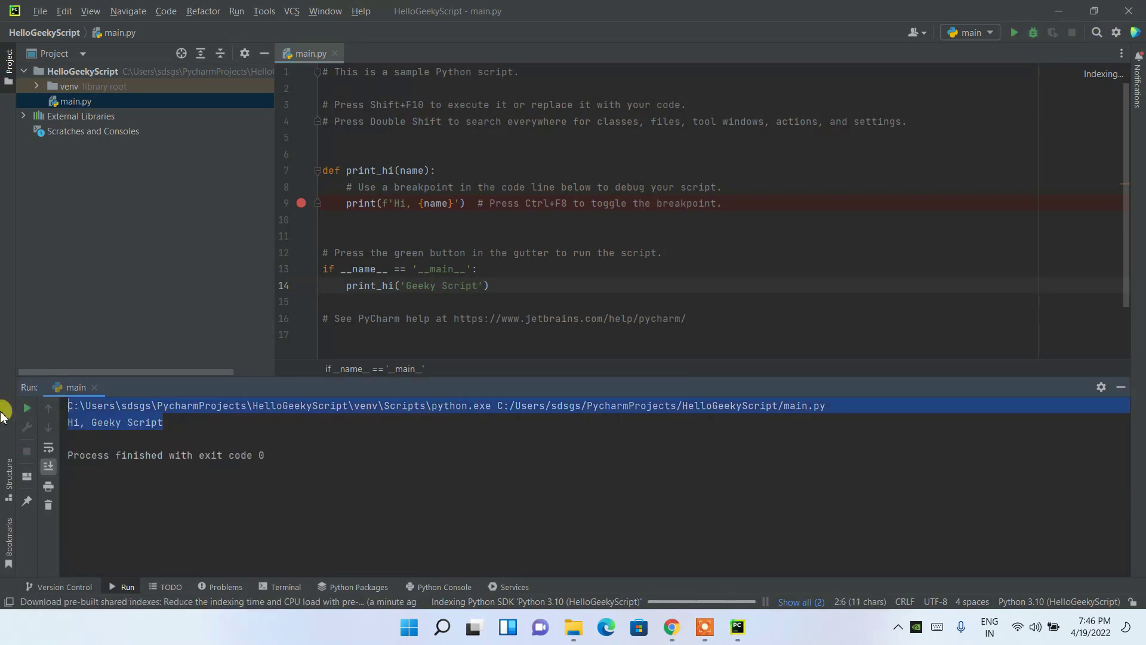
{"action": "left_click", "coordinate": [543, 299]}
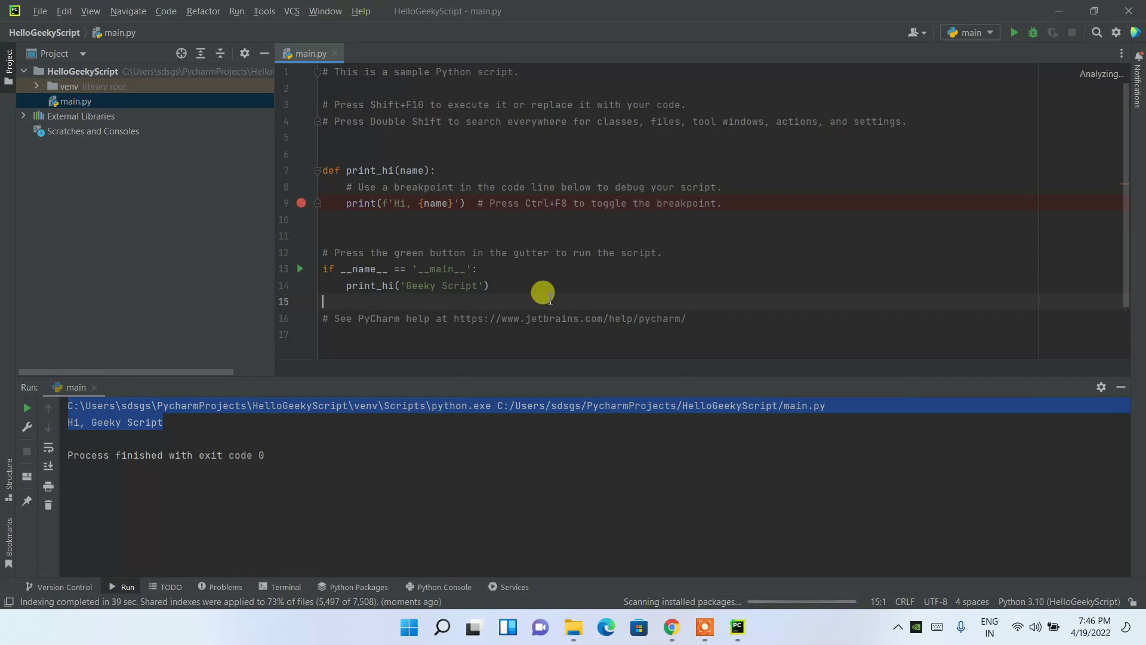